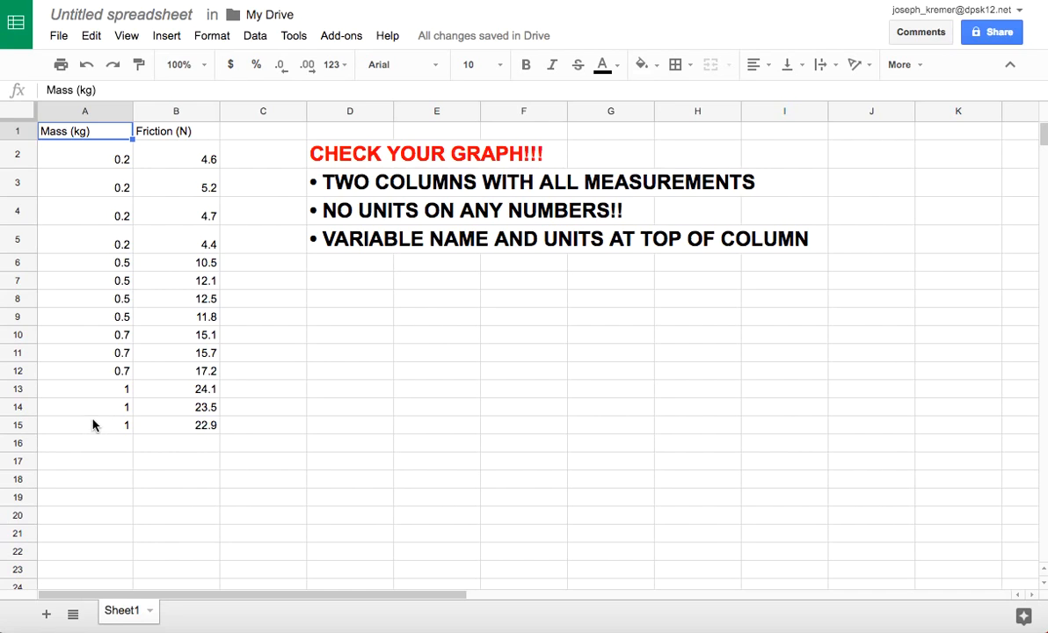
Examine the mass and friction columns for complete measurements, unit-free numbers, and headers with variable names and units
left_click_drag(176, 443, 187, 167)
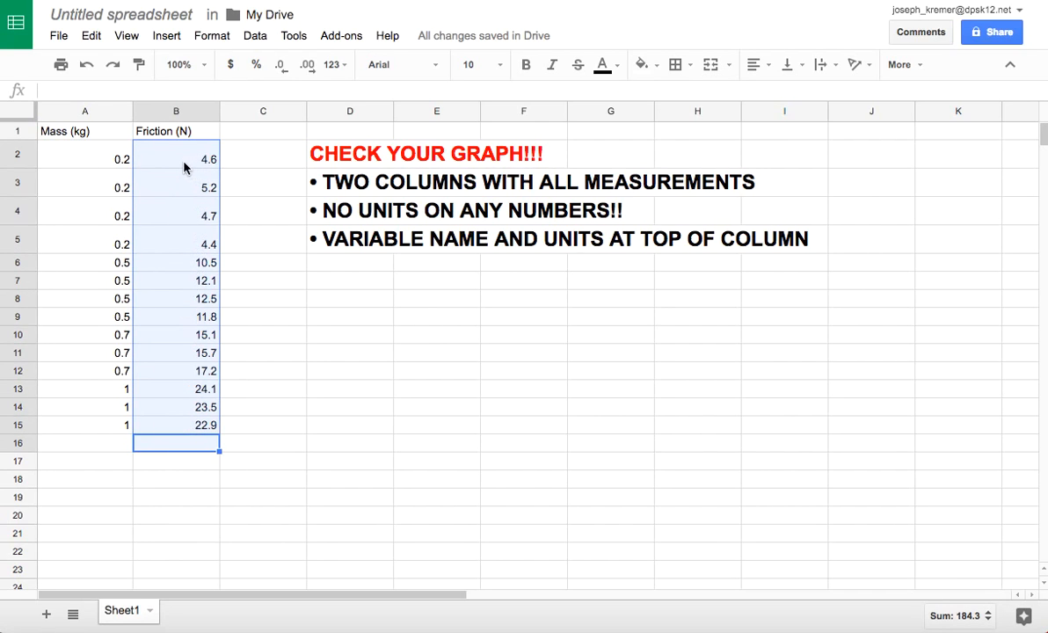
left_click(308, 155)
left_click_drag(77, 152, 92, 447)
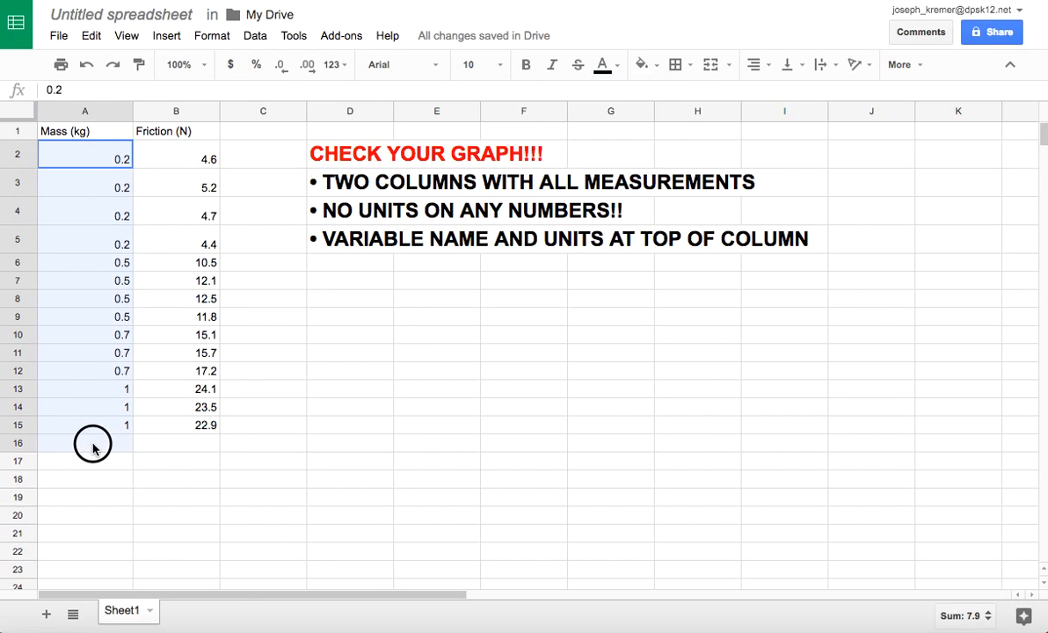
left_click(85, 133)
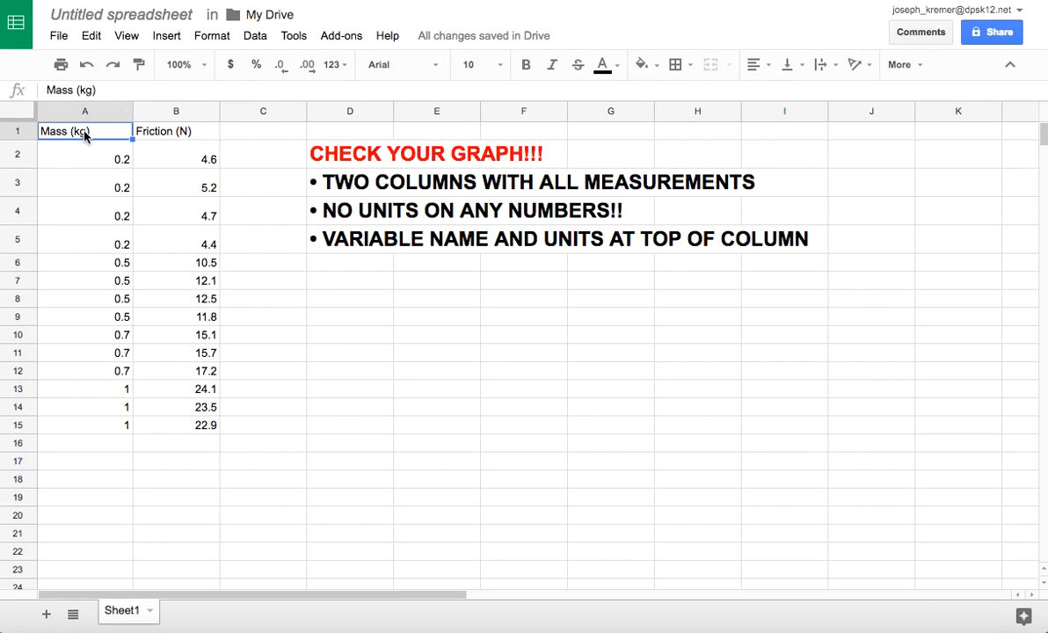
left_click(183, 132)
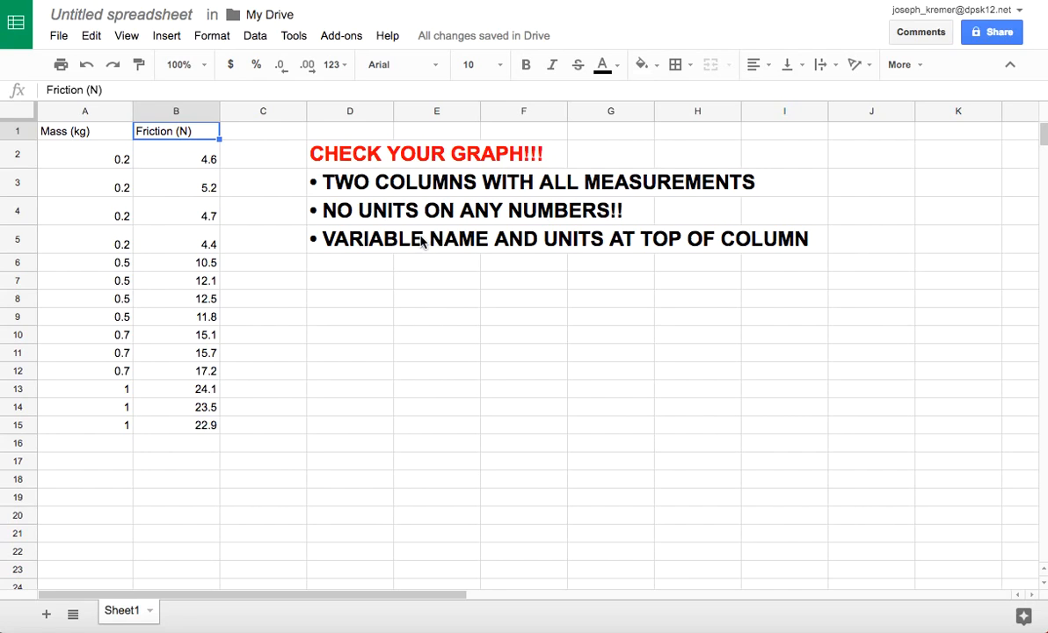
left_click_drag(123, 152, 195, 428)
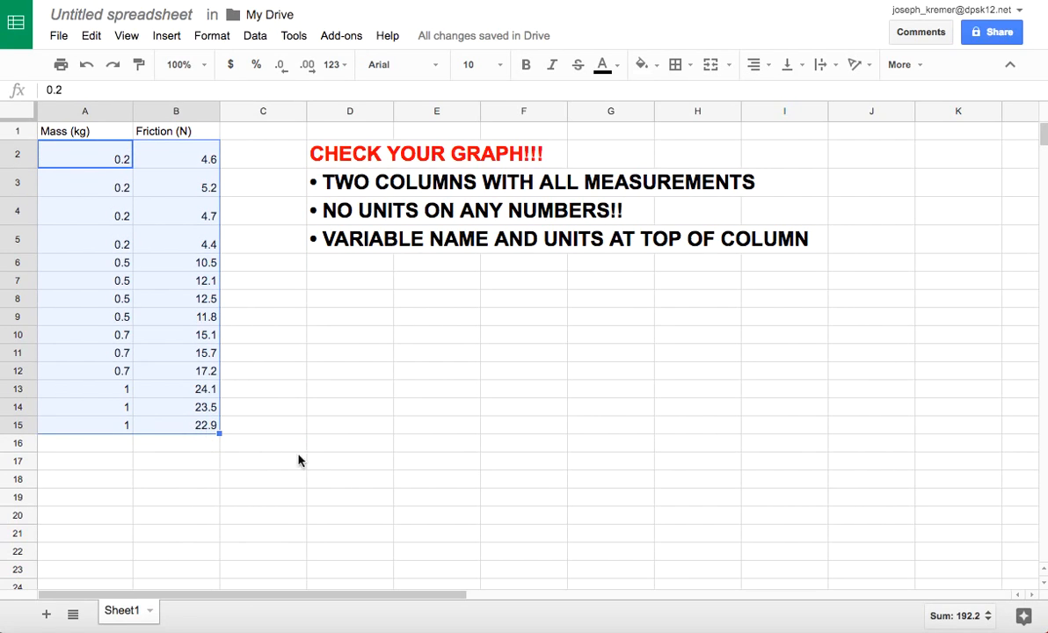
left_click(257, 425)
left_click(204, 425)
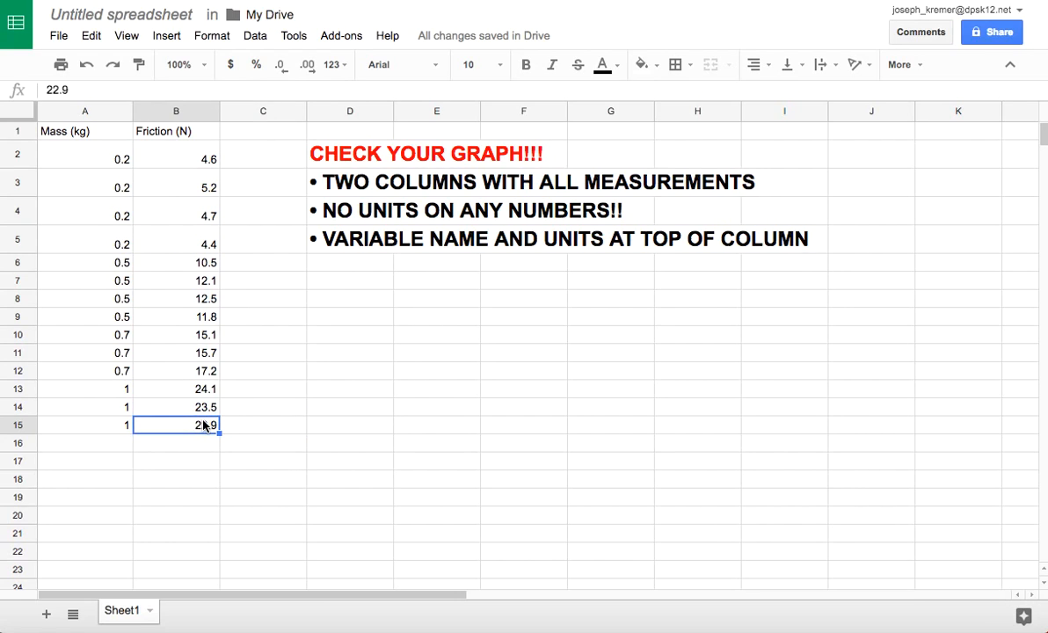
left_click_drag(115, 160, 194, 430)
left_click(193, 407)
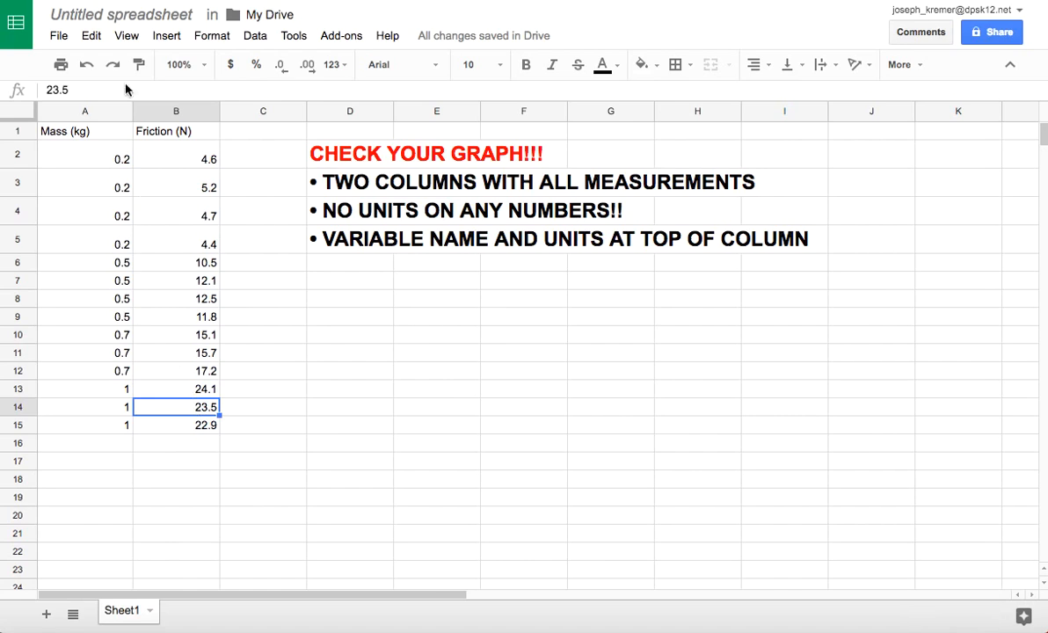
Add the unit N after the friction value in cell B2
left_click(179, 159)
left_click(110, 89)
type("N")
key("Tab")
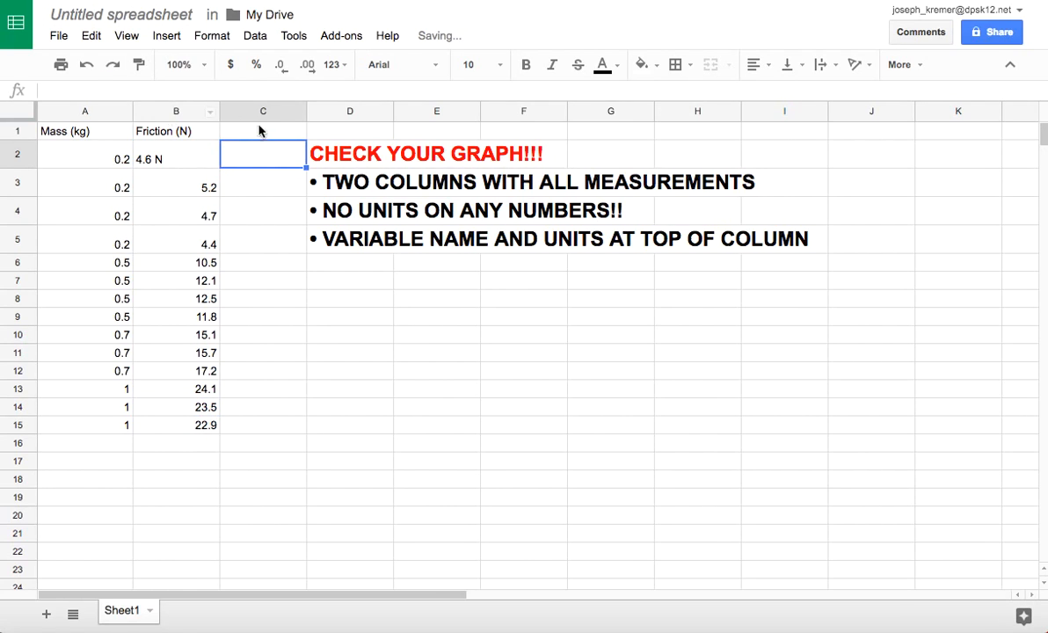
Remove the unit N from cell B2 so that it contains only the number 4.6
left_click(206, 176)
left_click(194, 163)
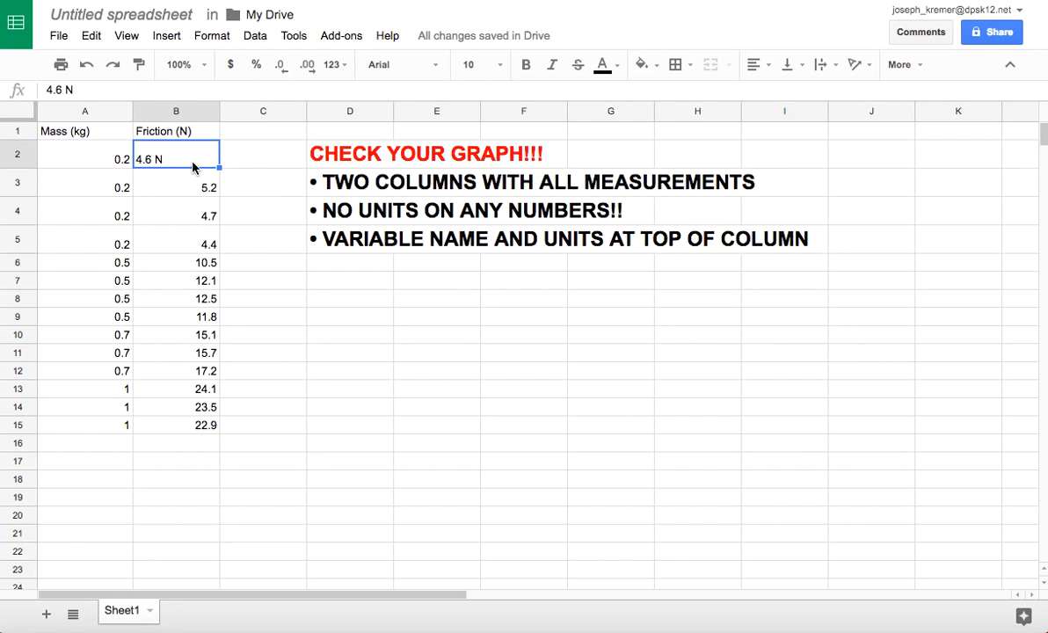
left_click(193, 166)
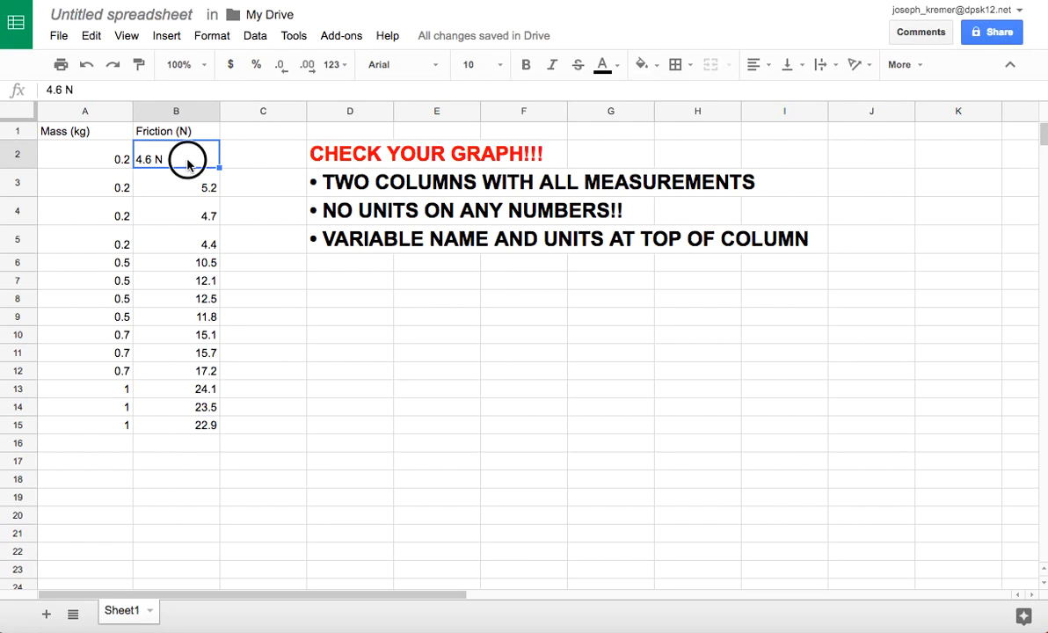
left_click(82, 89)
key("BackSpace")
key("BackSpace")
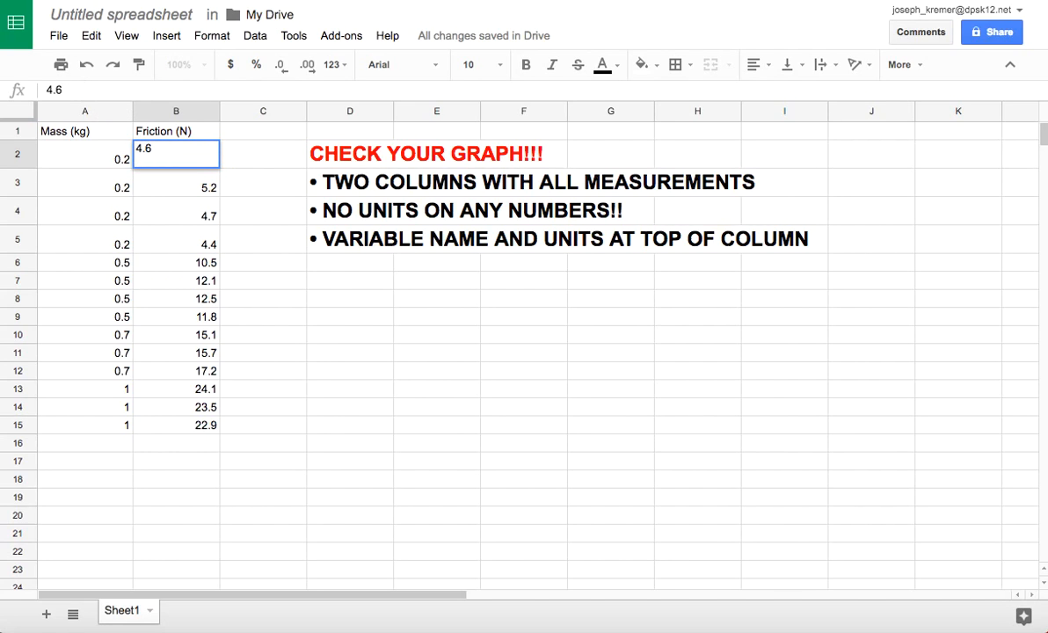
key("Tab")
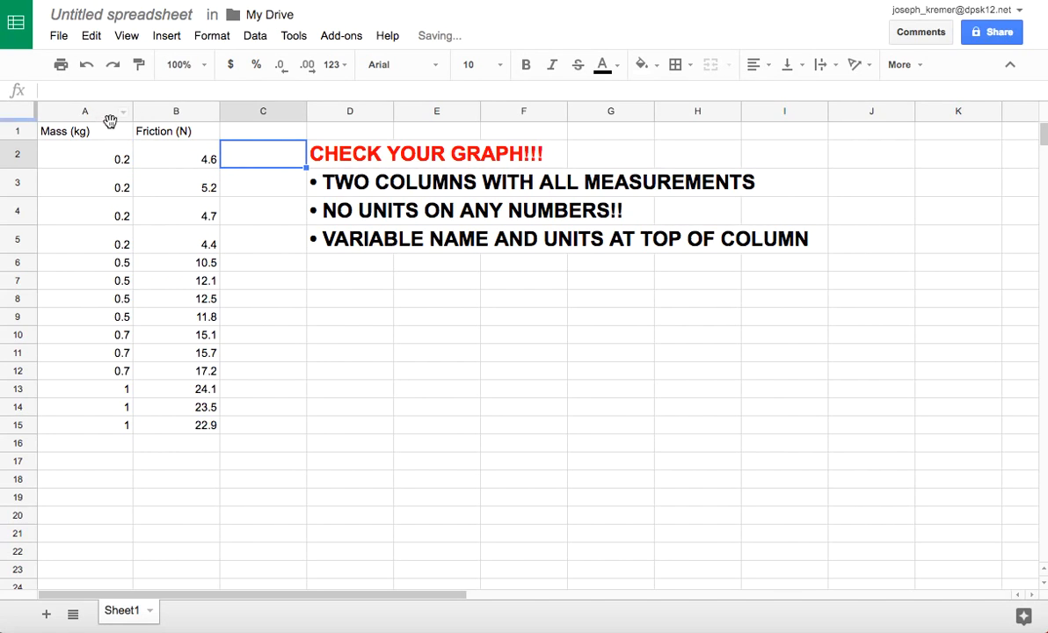
left_click_drag(184, 155, 186, 378)
left_click(184, 426)
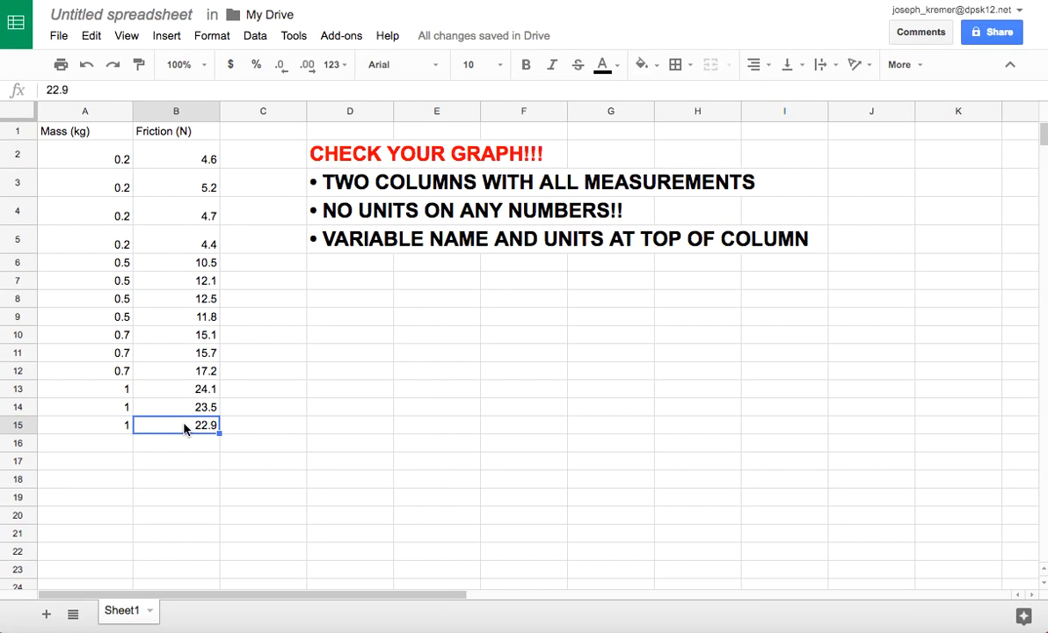
left_click_drag(70, 132, 203, 439)
left_click(203, 441)
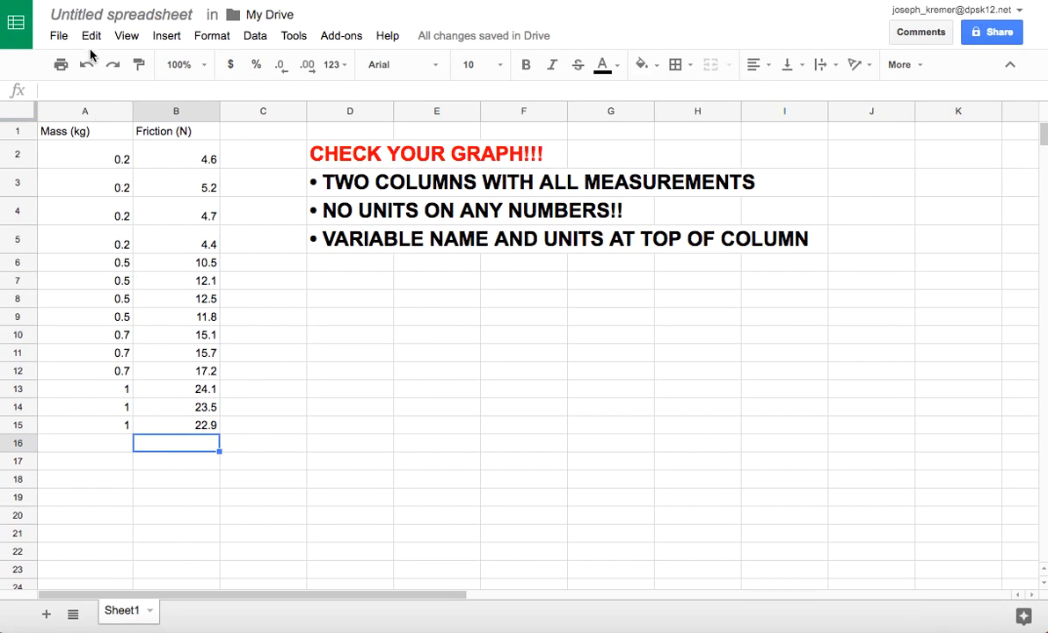
Rename the spreadsheet as "Effect of Mass on Friction"
left_click(103, 16)
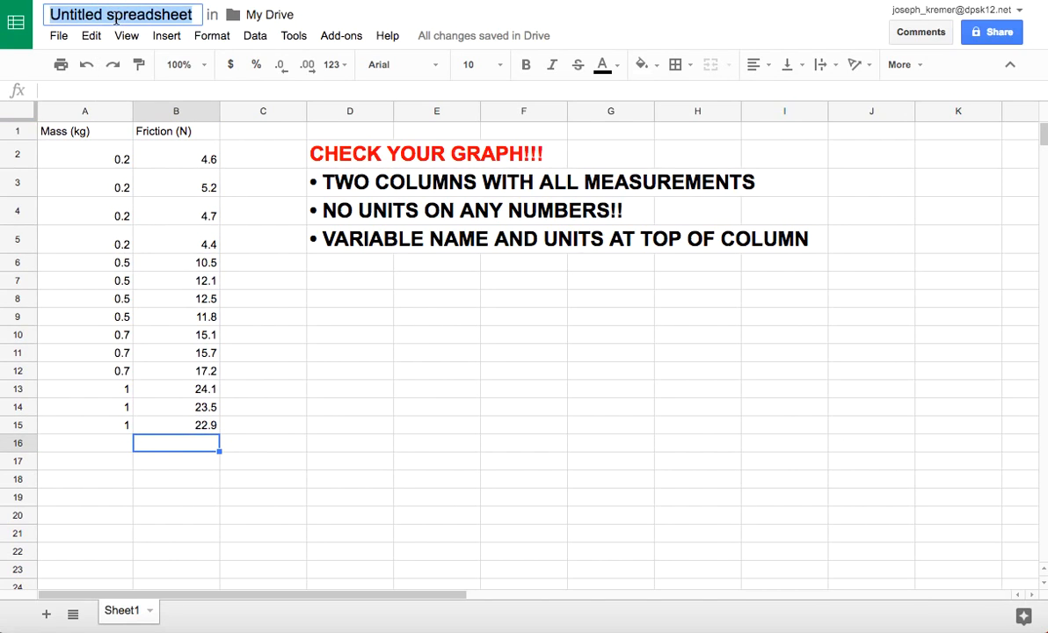
type("Effe")
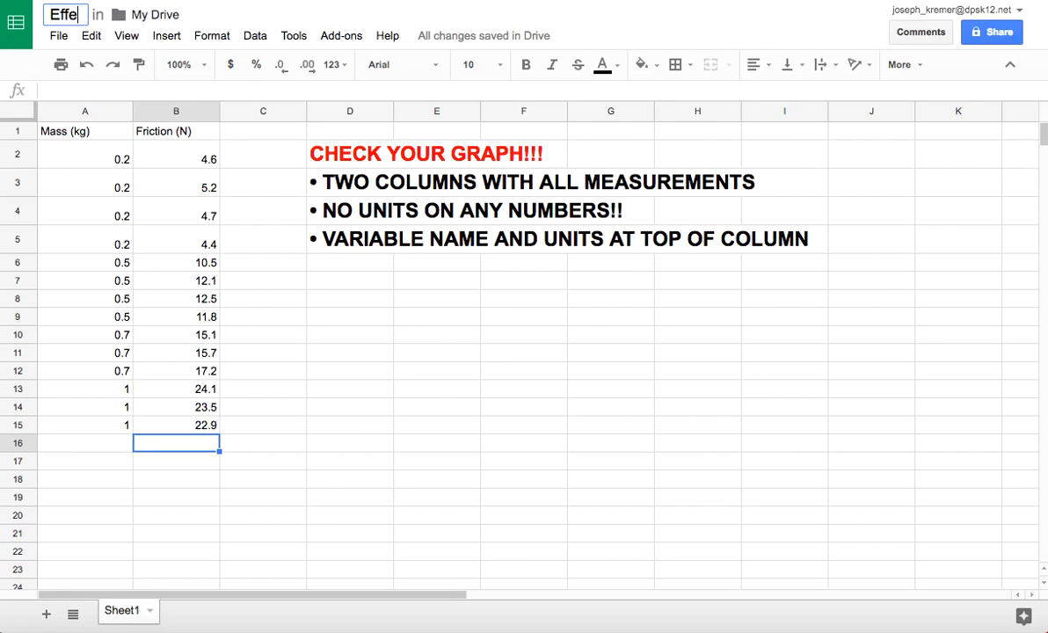
type("ct of Mass on Friction")
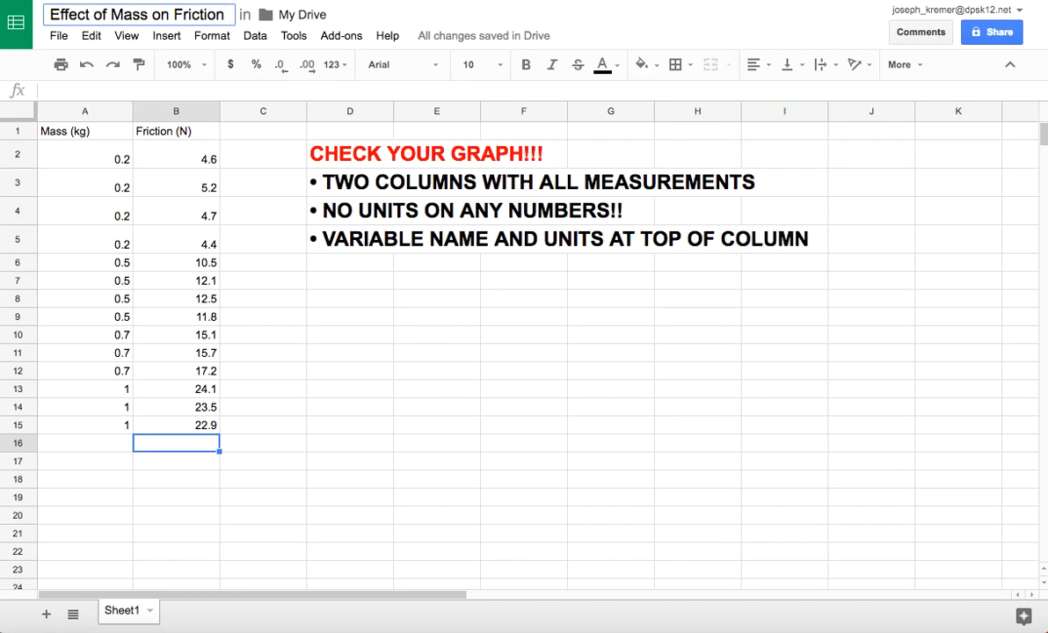
key("Return")
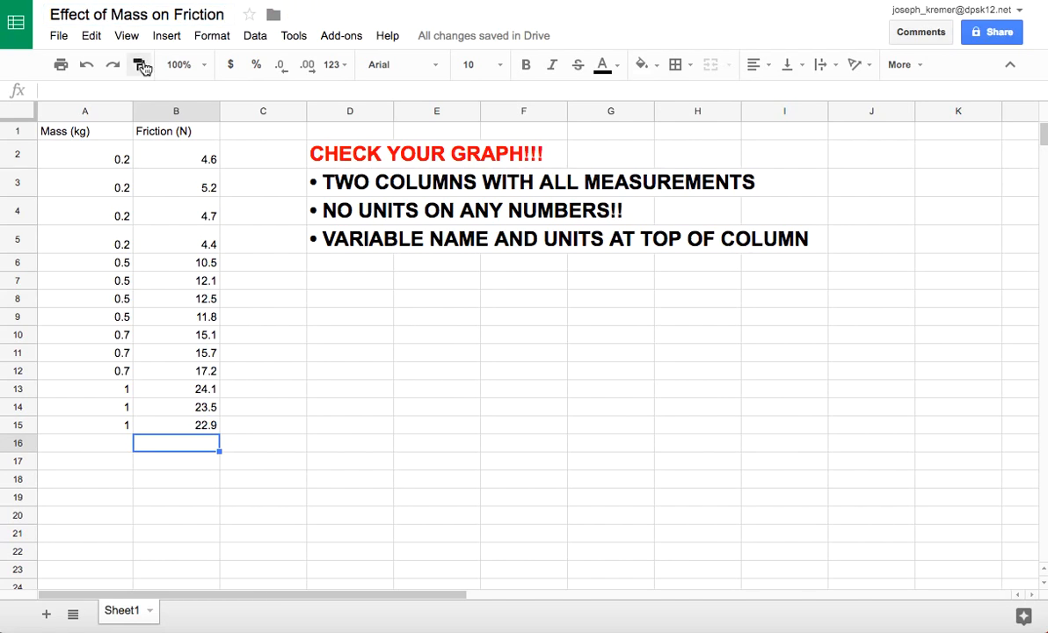
left_click(85, 132)
left_click(155, 132)
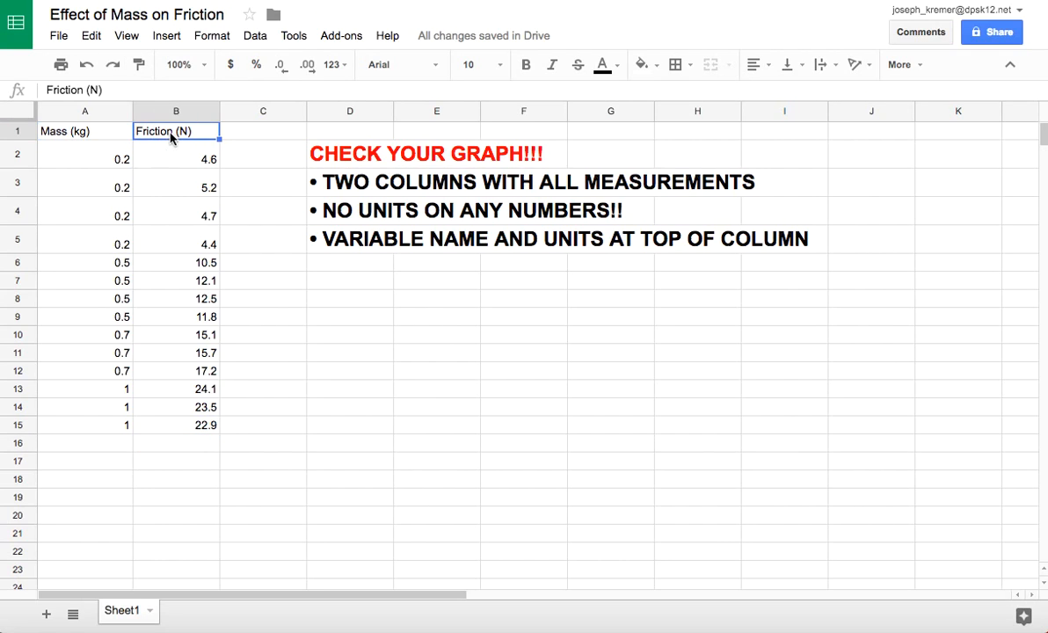
left_click(234, 239)
Insert a chart from the mass and friction data in A1:B15 and place it beside the data columns
left_click_drag(61, 129, 197, 427)
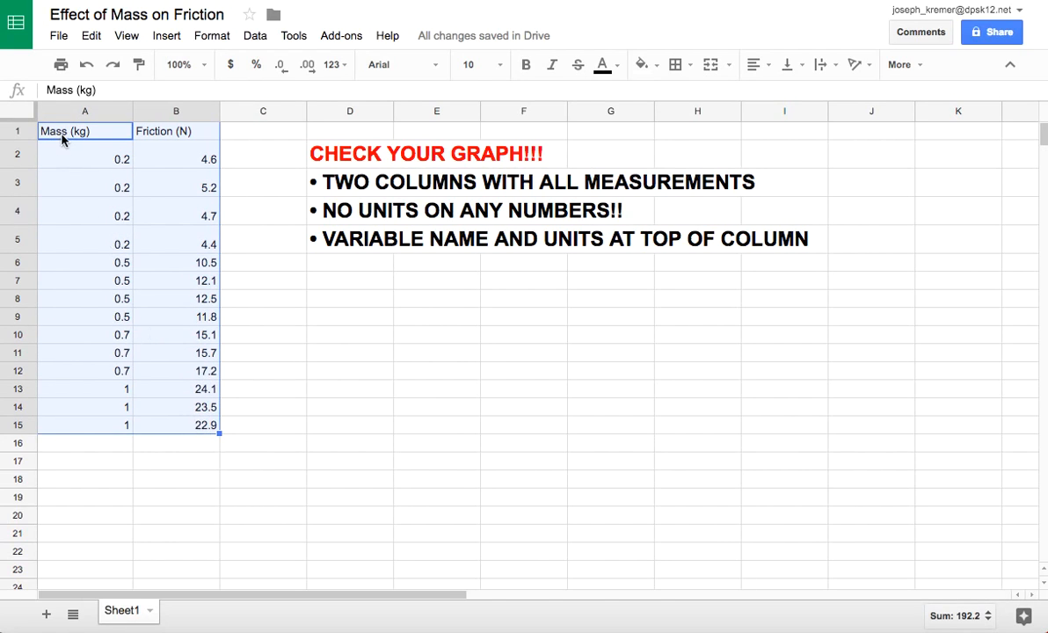
left_click(166, 36)
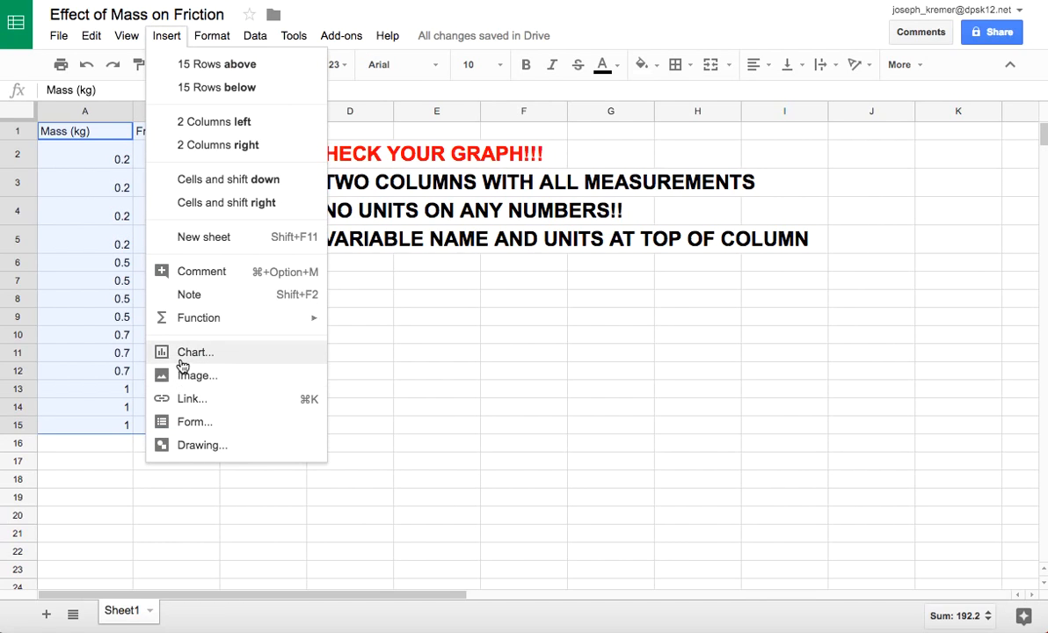
left_click(199, 352)
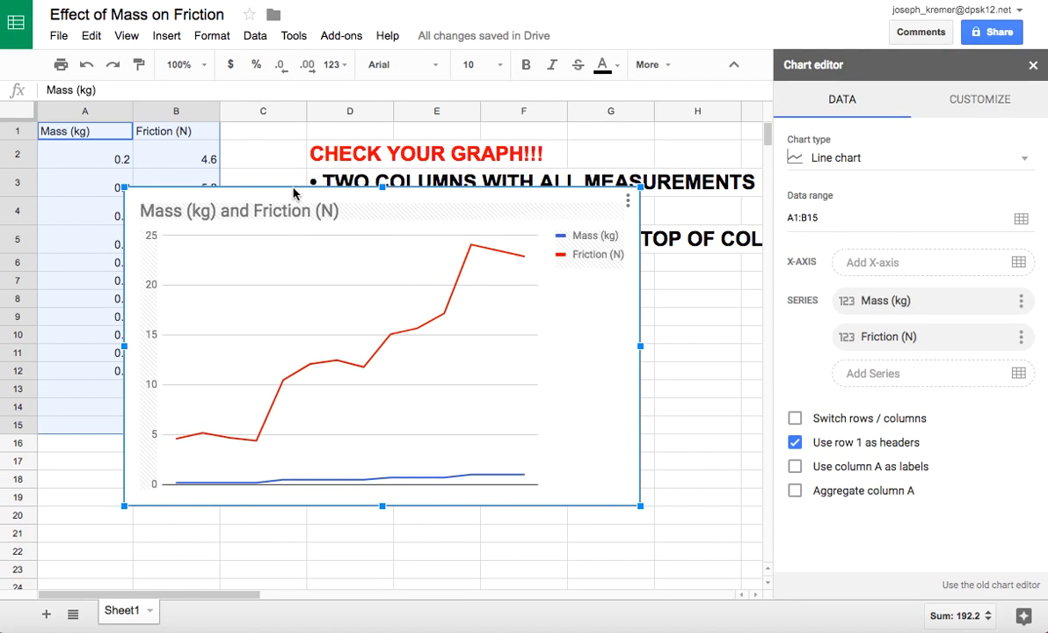
left_click_drag(285, 198, 399, 134)
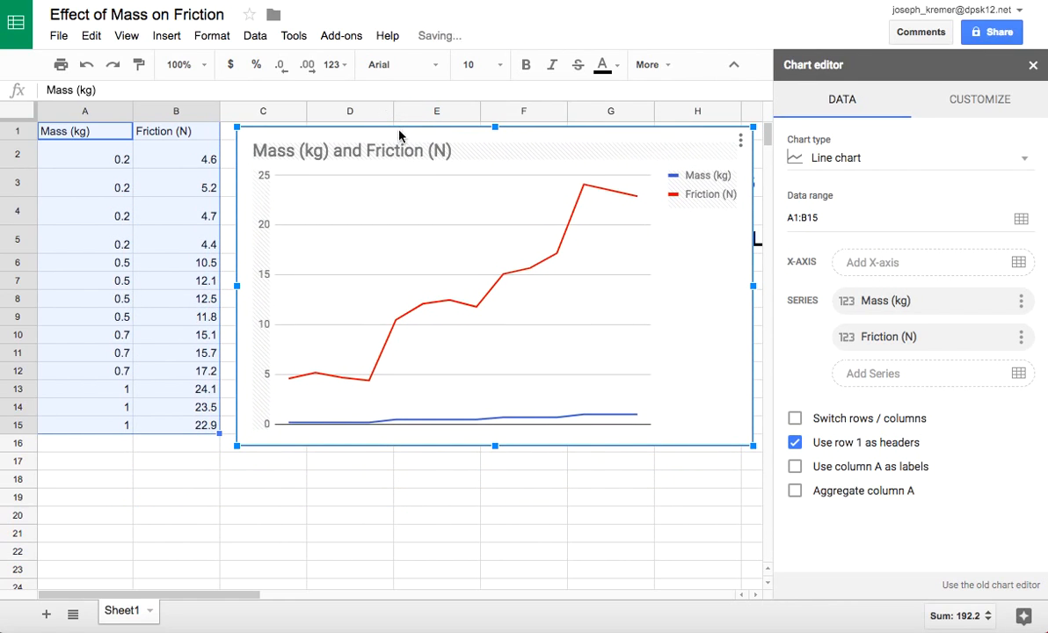
Change the mass and friction chart's type to Scatter chart
left_click(912, 163)
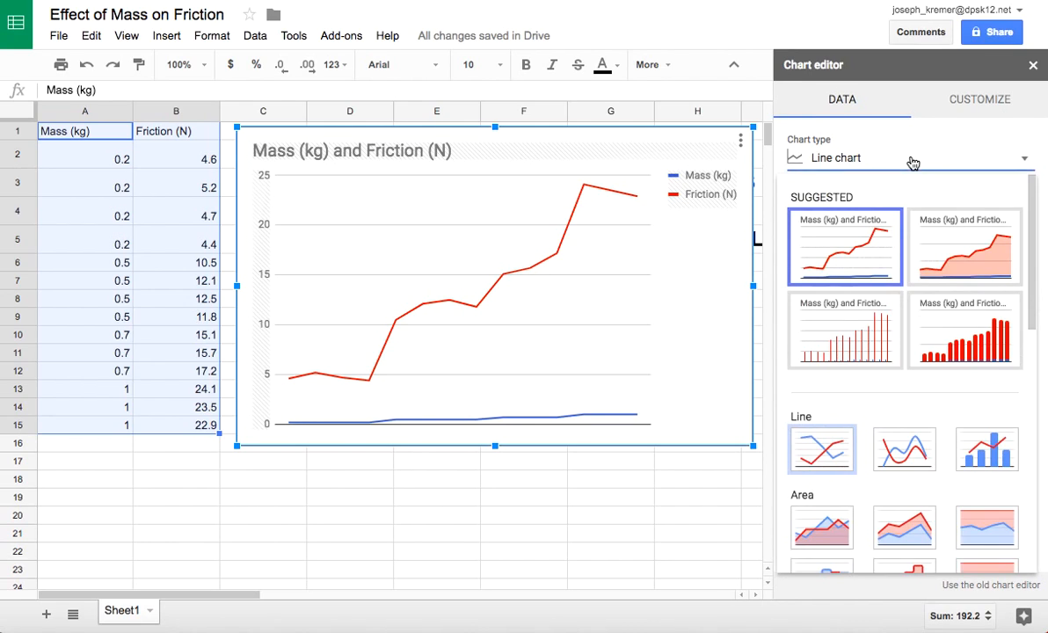
scroll(844, 368, "down", 2)
scroll(778, 367, "down", 6)
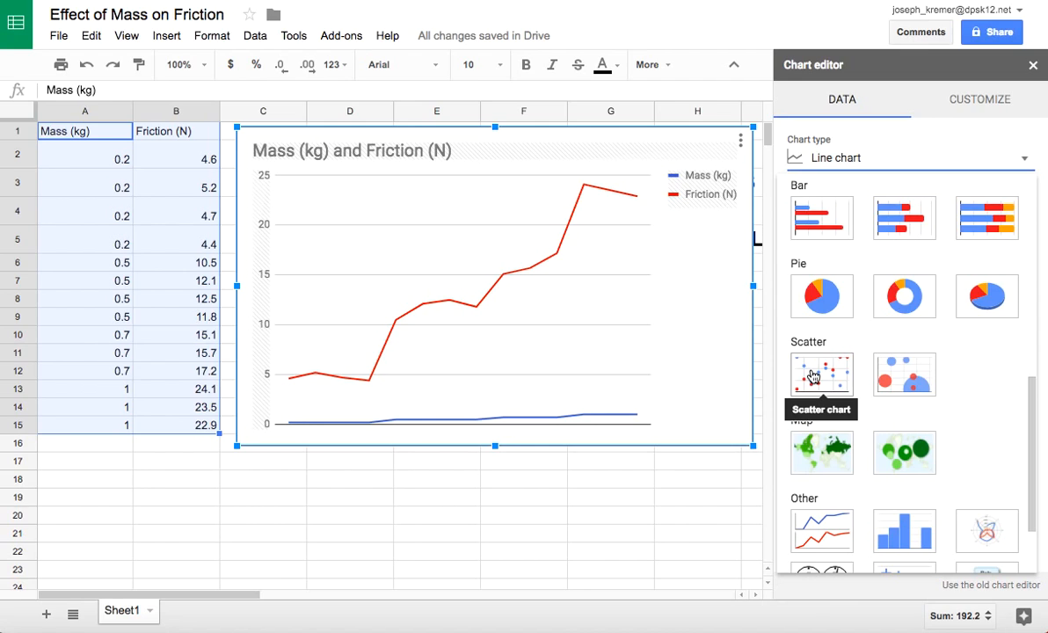
left_click(812, 376)
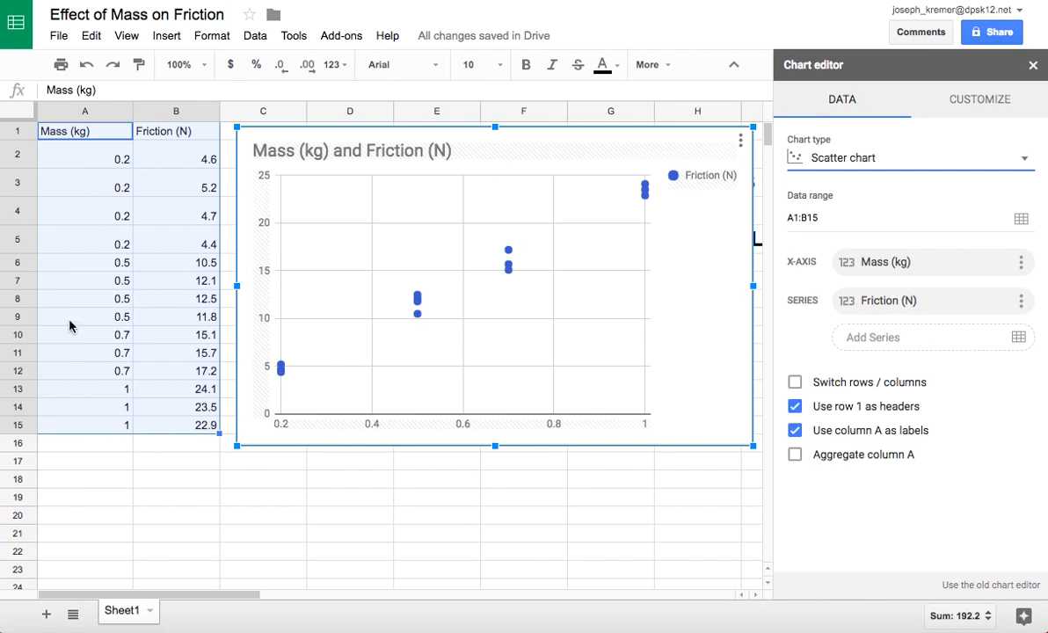
Try the scatter chart without using column A as labels, and restore that option
left_click(795, 432)
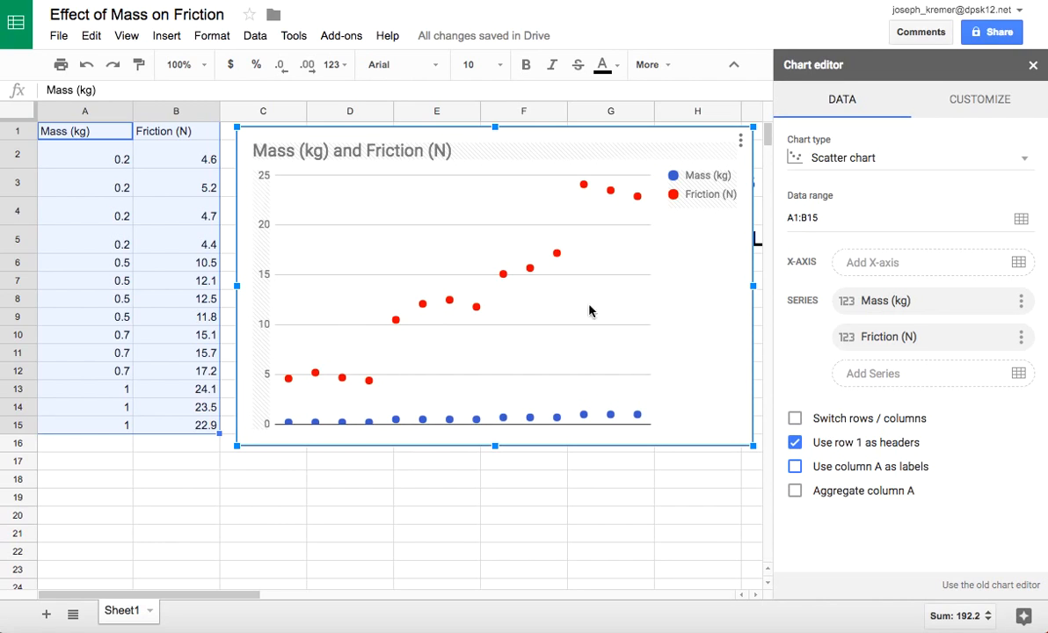
left_click(794, 466)
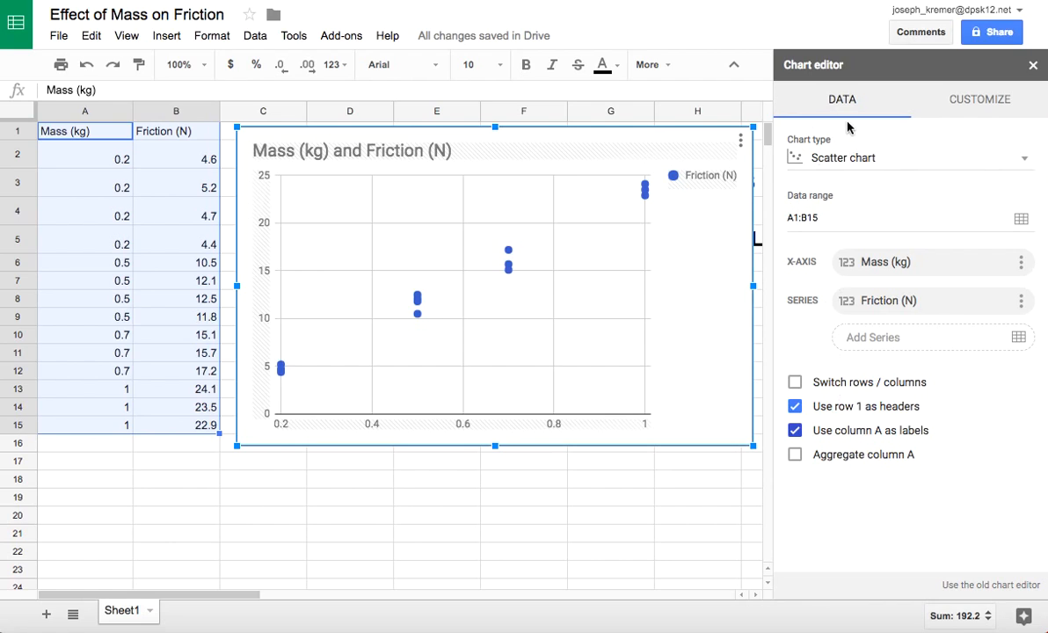
Examine the chart style customization settings, including the available fonts, without changing any of them
left_click(969, 107)
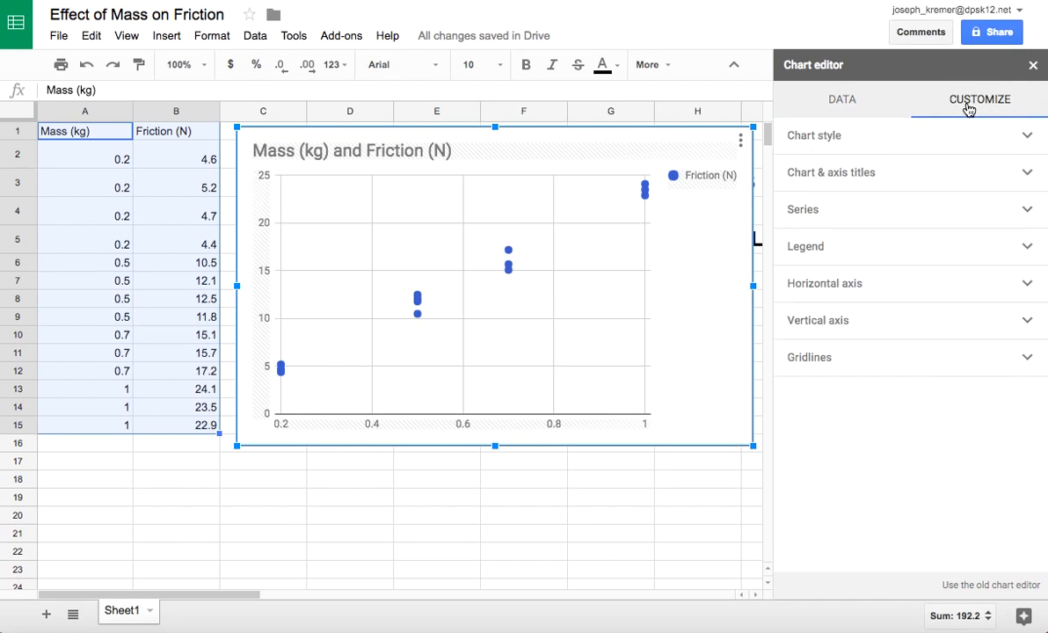
left_click(1025, 139)
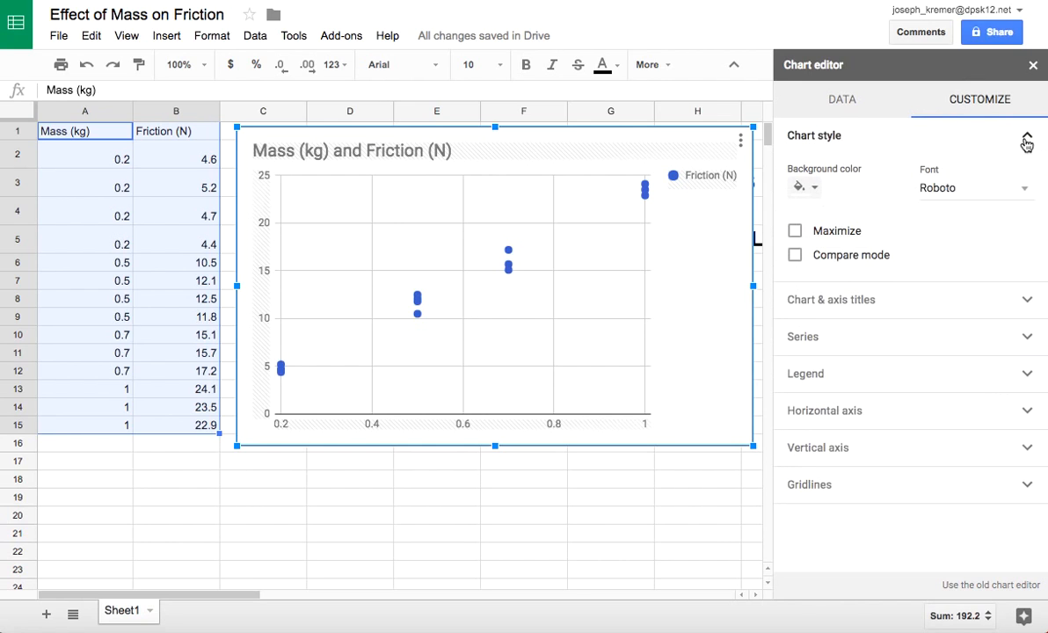
left_click(1026, 141)
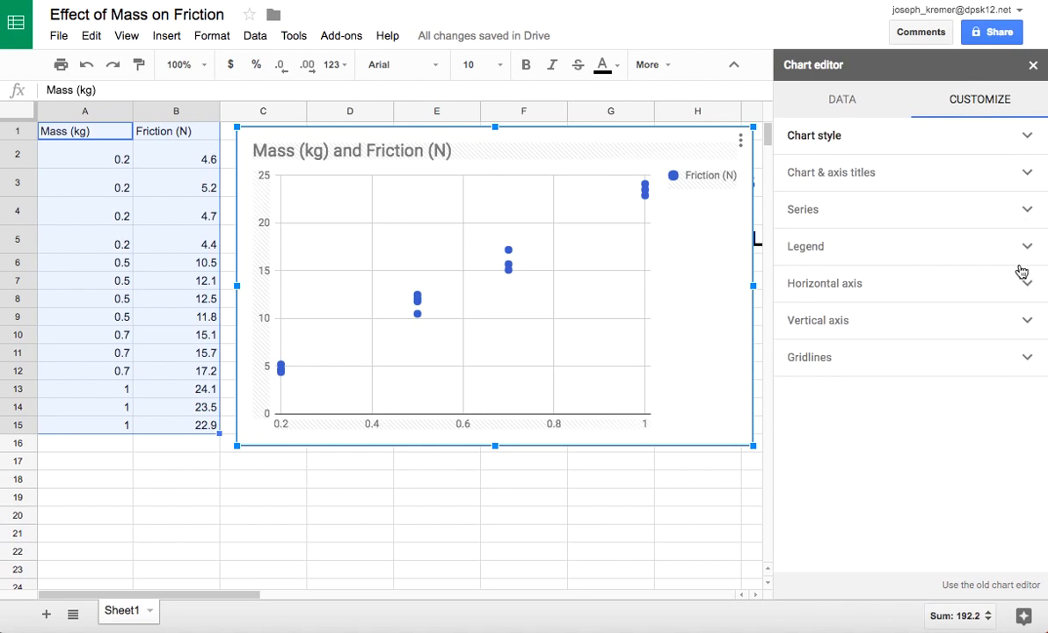
left_click(1026, 138)
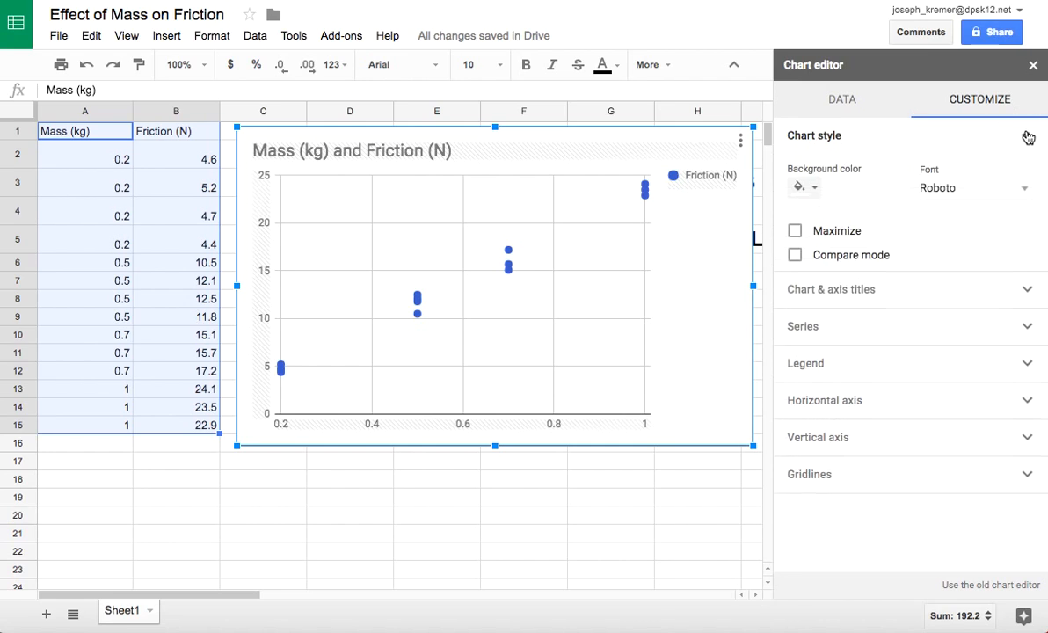
left_click(1021, 191)
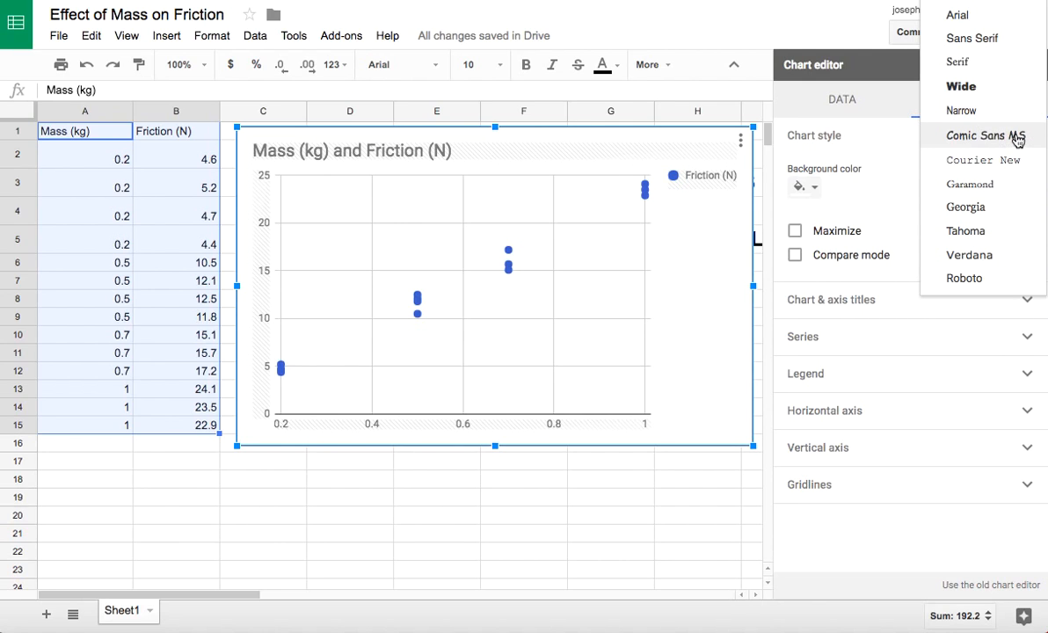
left_click(896, 148)
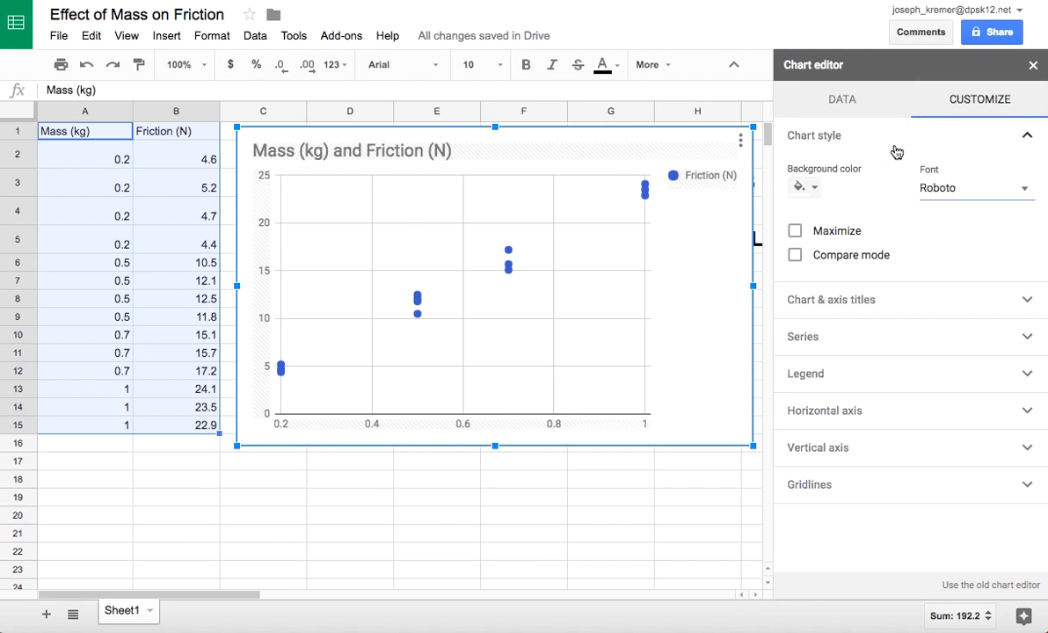
left_click(1021, 134)
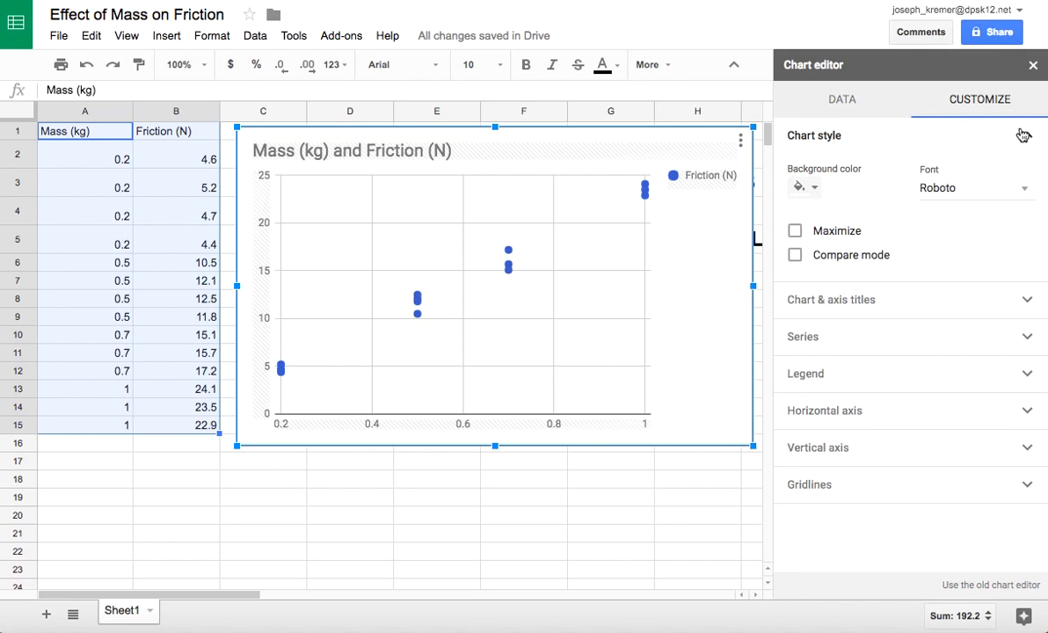
left_click(803, 186)
left_click(900, 204)
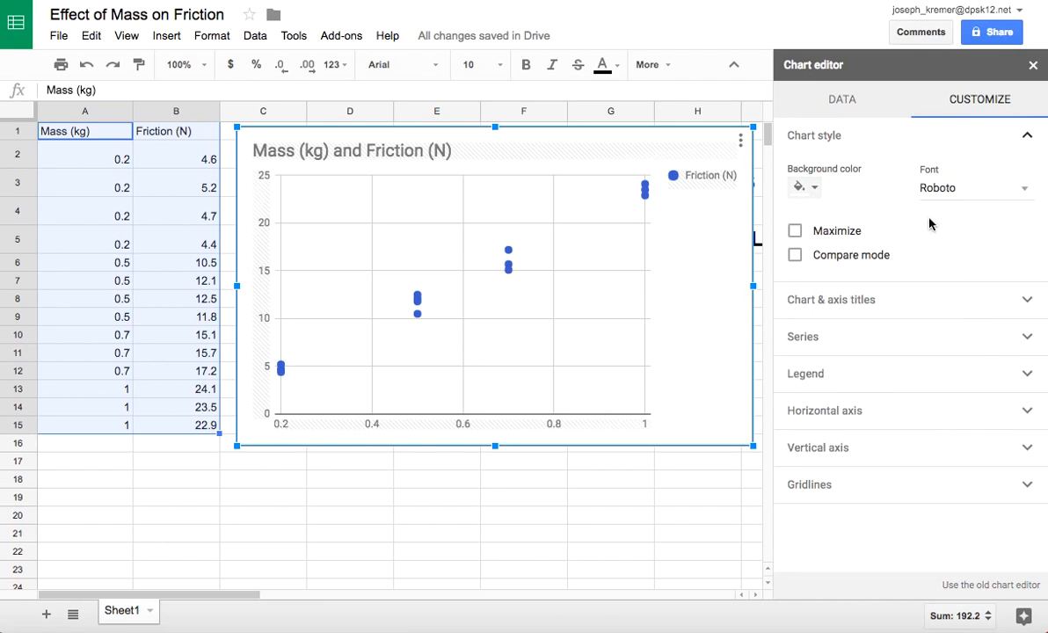
left_click(1023, 132)
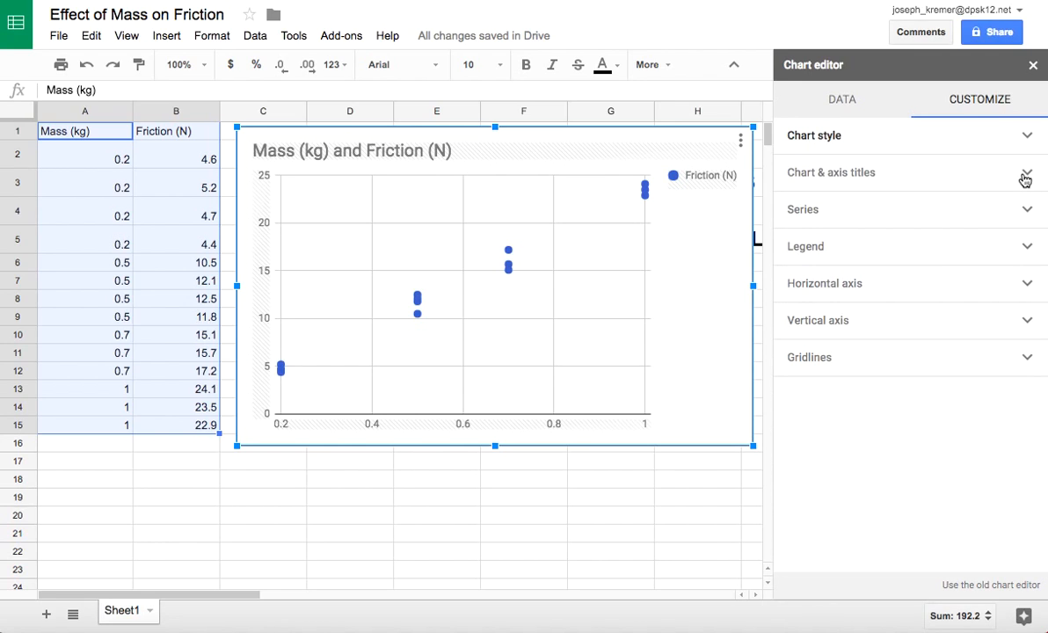
Change the chart title to "The Effect of Mass on Friction"
left_click(1024, 176)
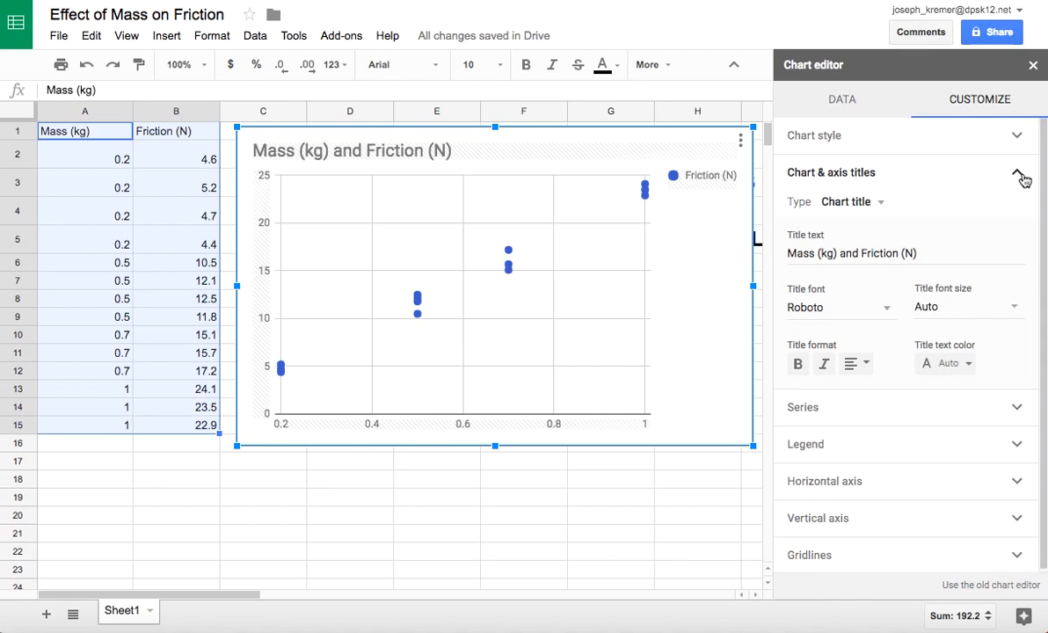
left_click_drag(919, 252, 780, 251)
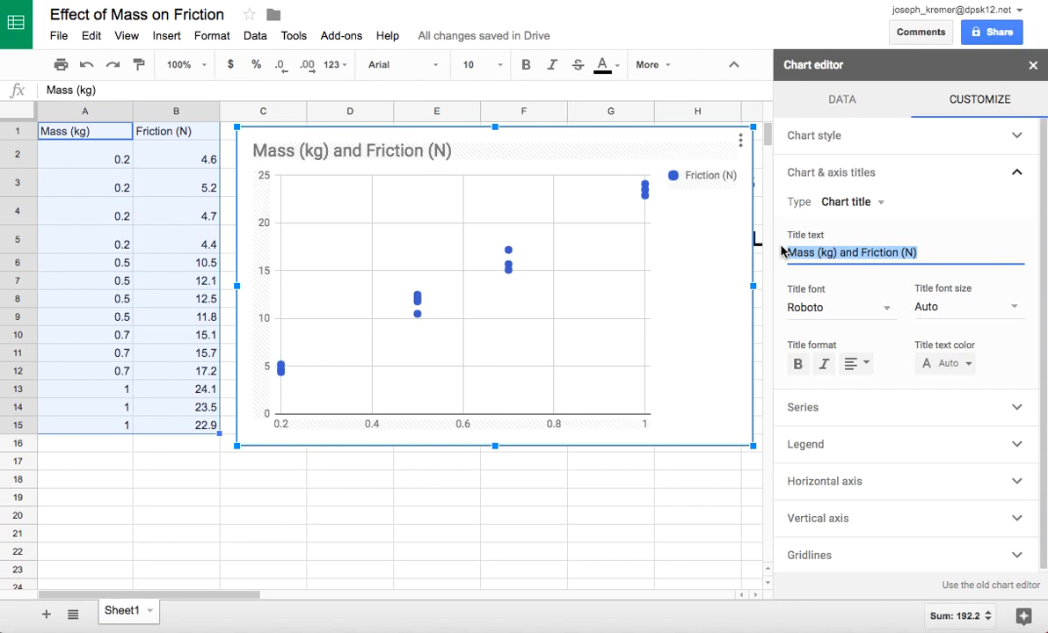
type("The Effect of Mass")
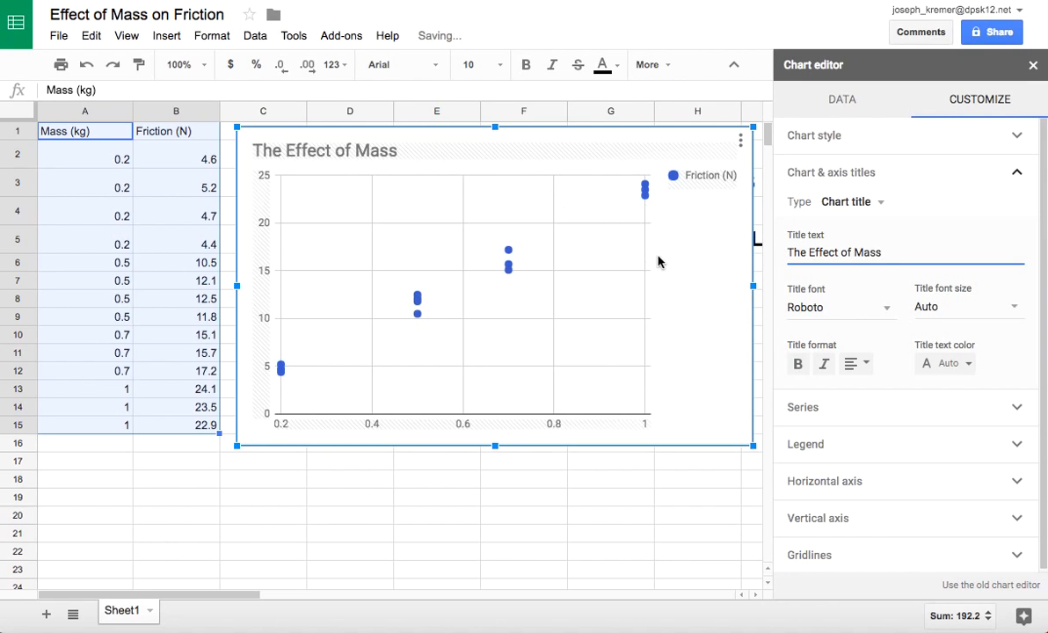
type("on Friction")
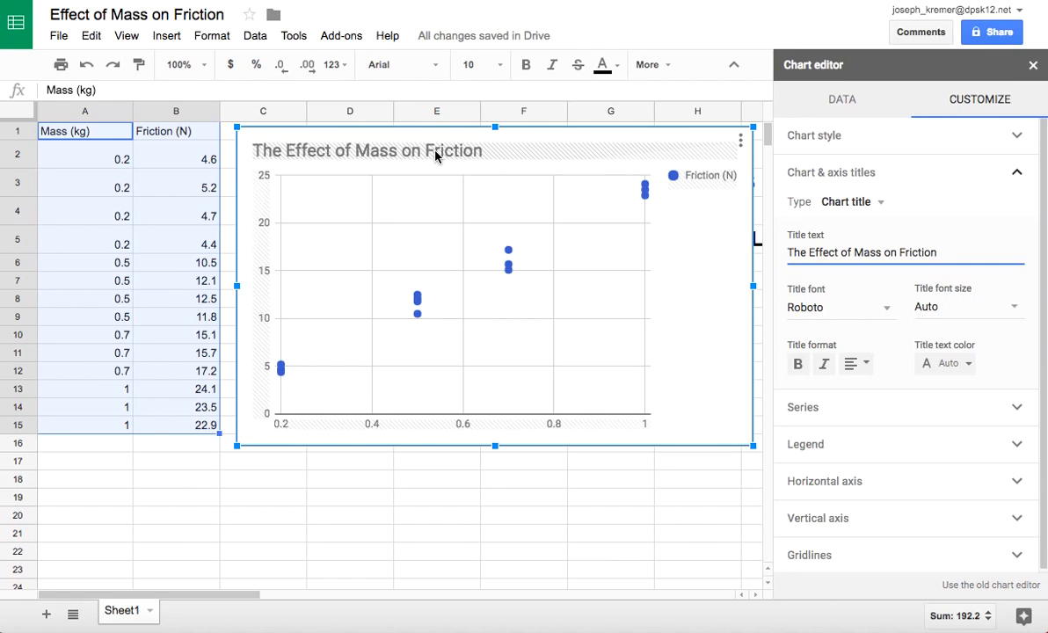
Add a chart subtitle starting with "by" and the author's name, followed by "with Joey Ramone and Justin Timberlake"
left_click(881, 203)
left_click(875, 227)
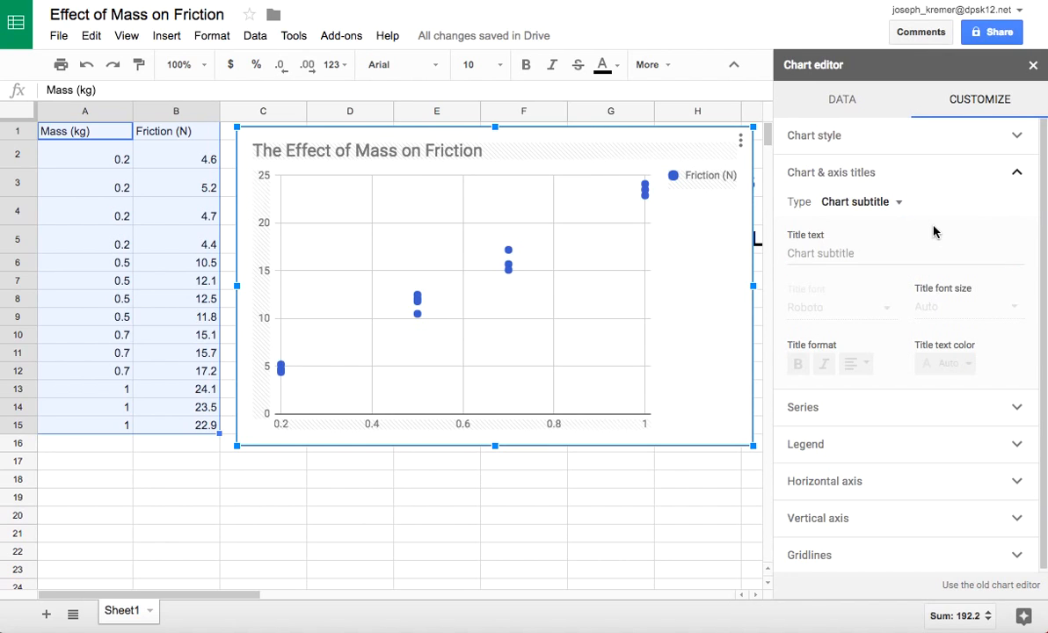
left_click(823, 253)
type("by ")
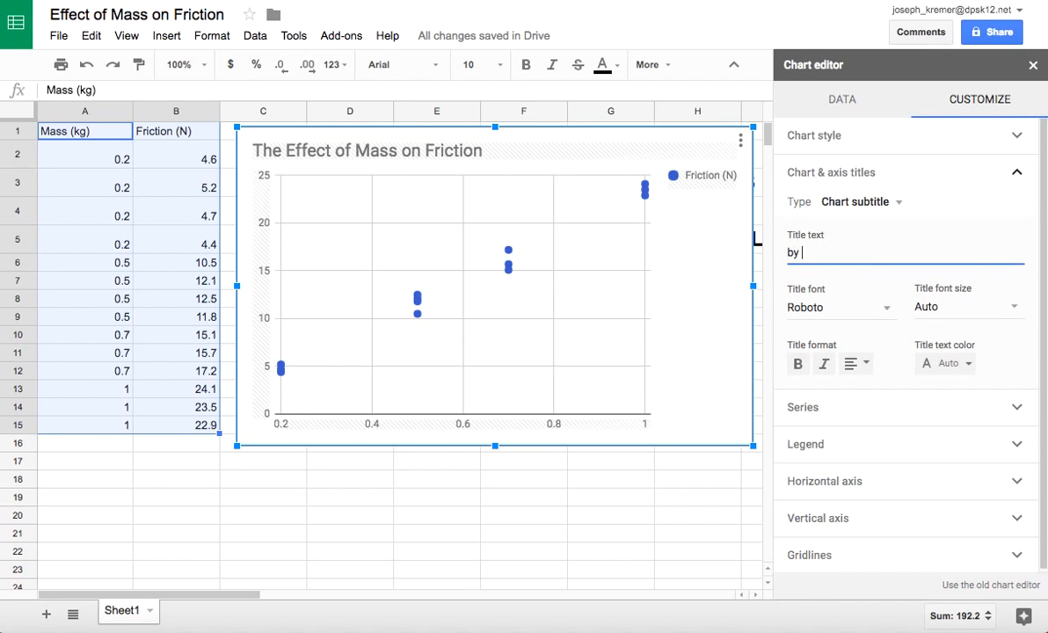
type("Mr Kremer ")
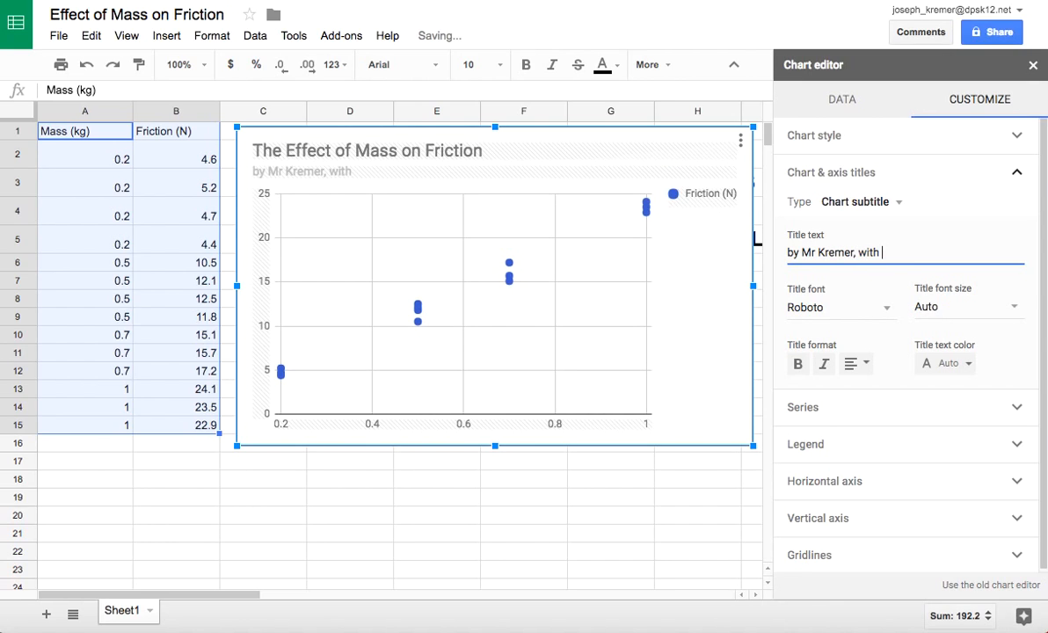
type("one")
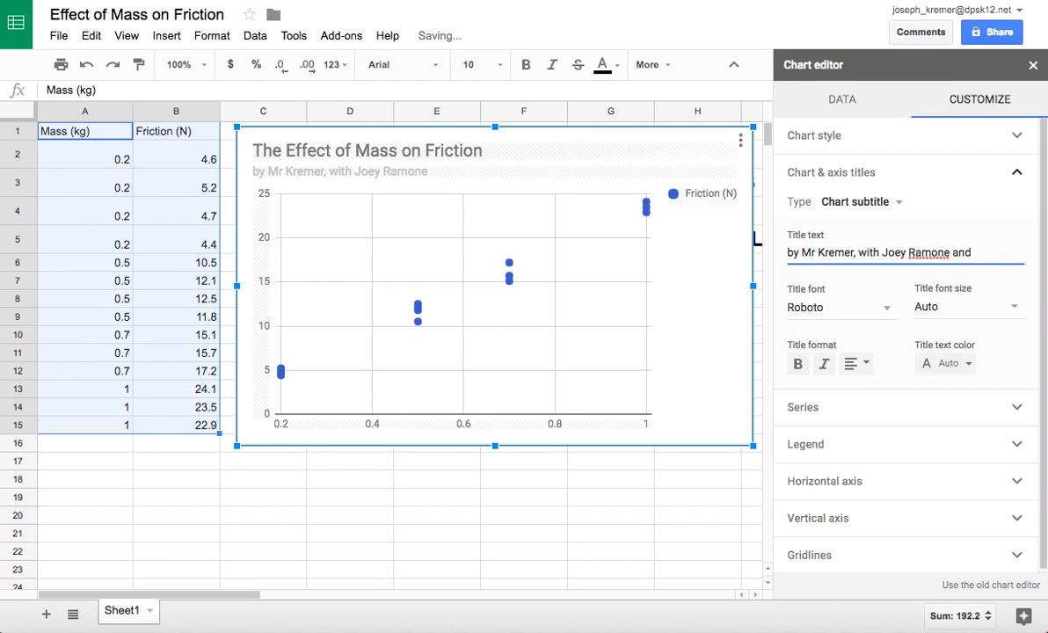
type(" and Justin Timberlake")
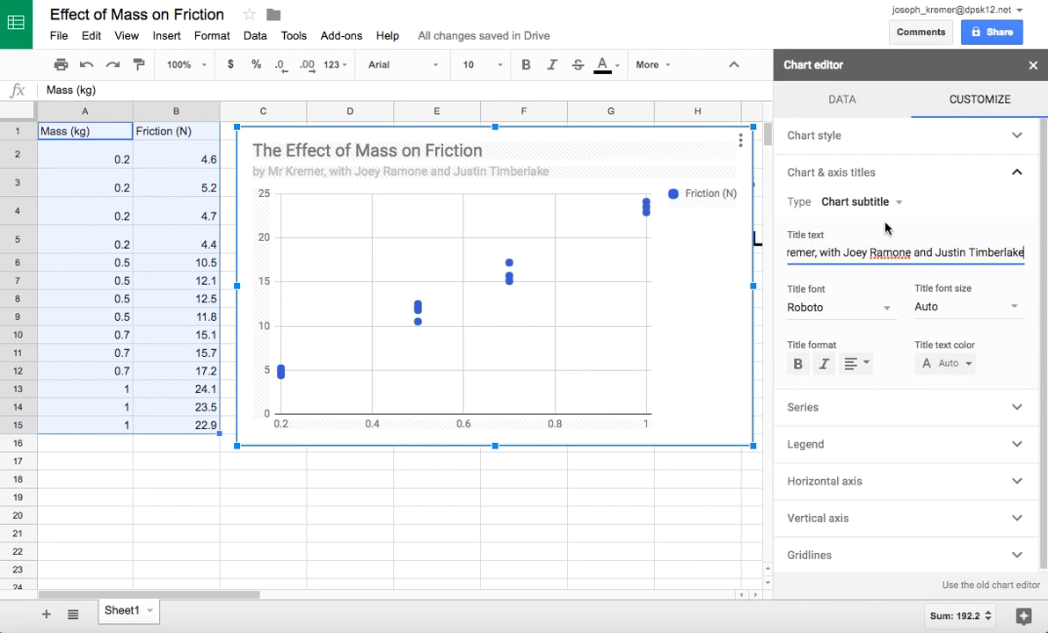
left_click(929, 253)
Add the horizontal axis title "Mass (kg)" to the scatter chart
left_click(891, 204)
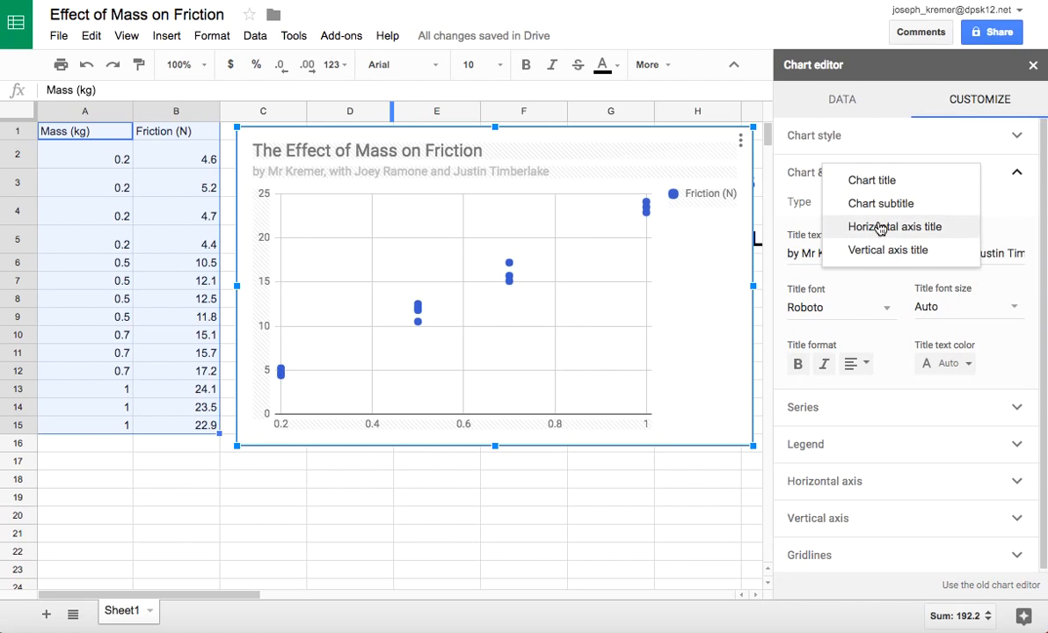
left_click(910, 231)
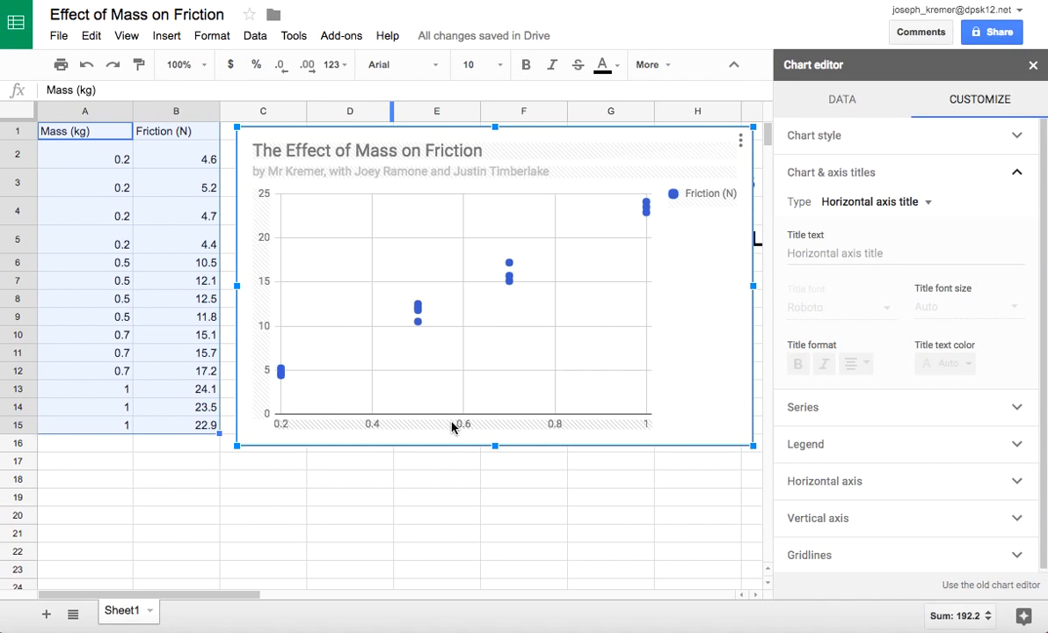
left_click(865, 254)
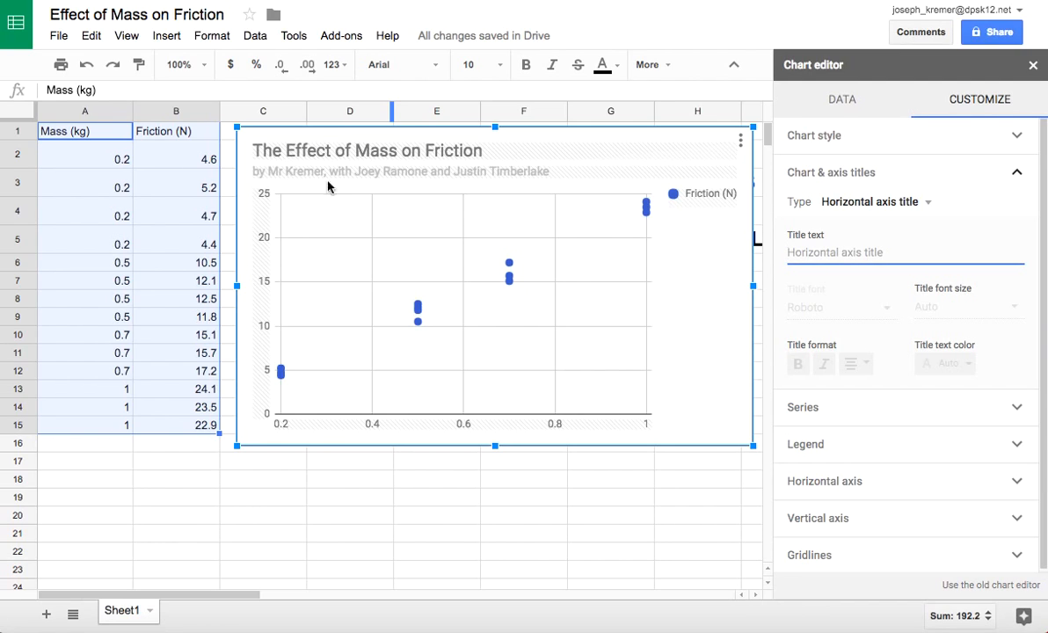
type("Mass (kg")
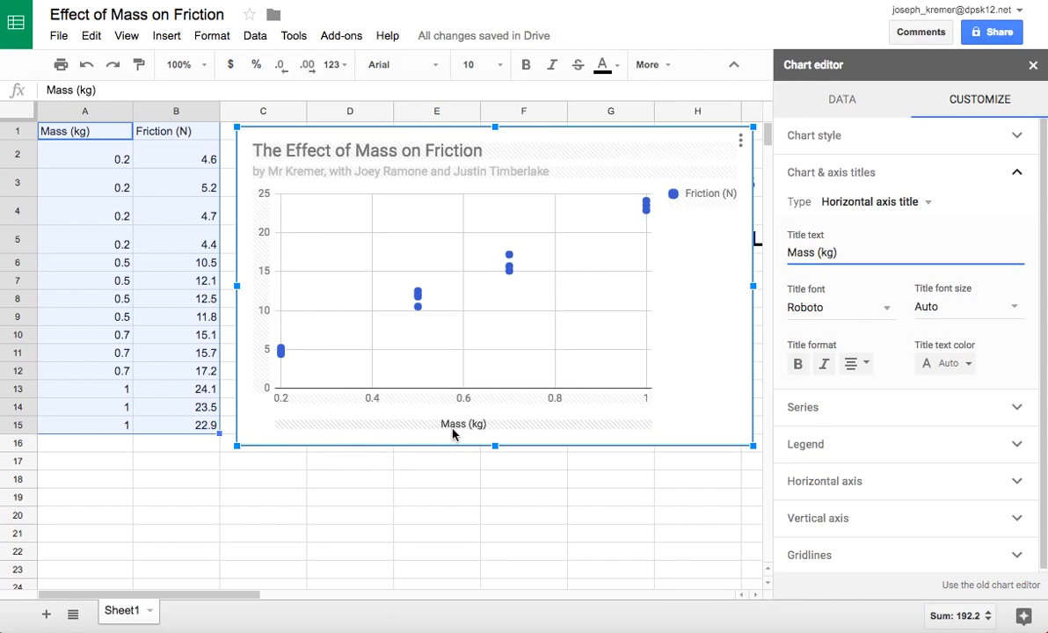
Add the vertical axis title "Friction (N)" to the scatter chart
left_click(892, 204)
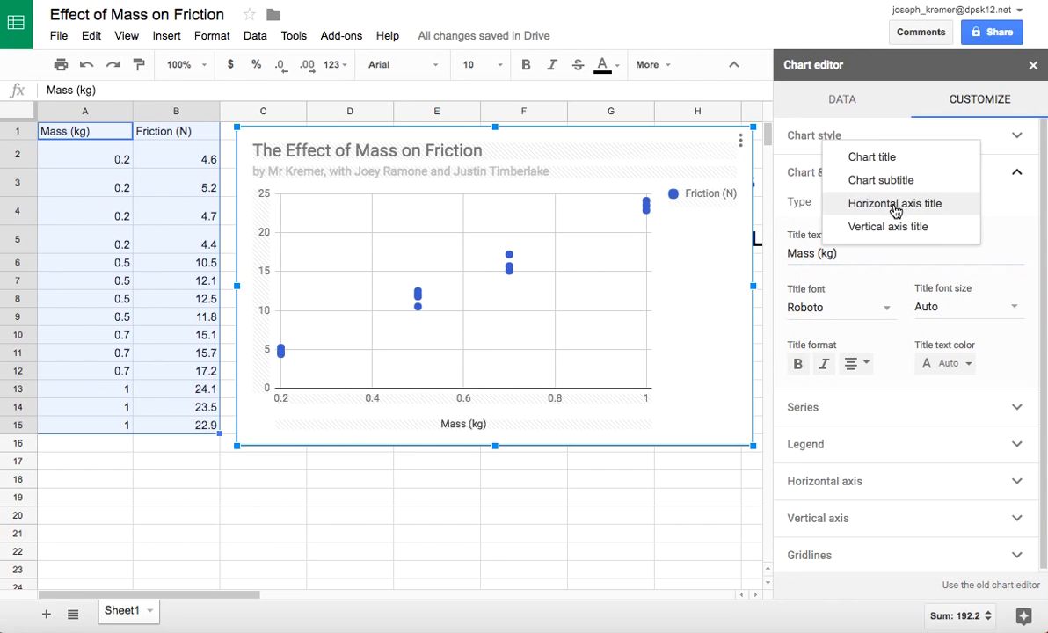
left_click(890, 227)
left_click(796, 252)
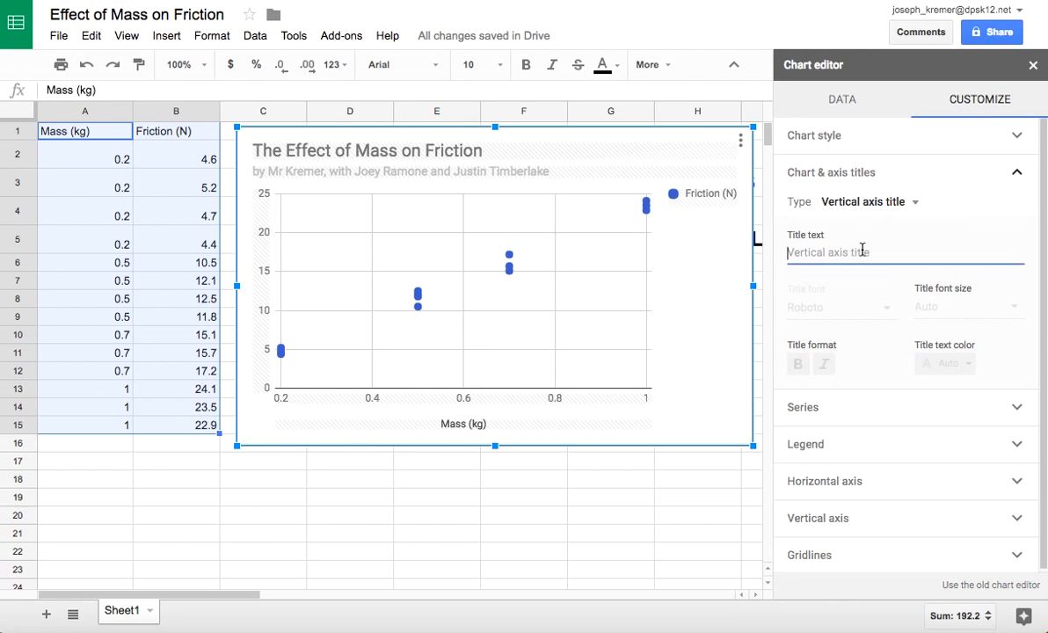
type("Friction (N")
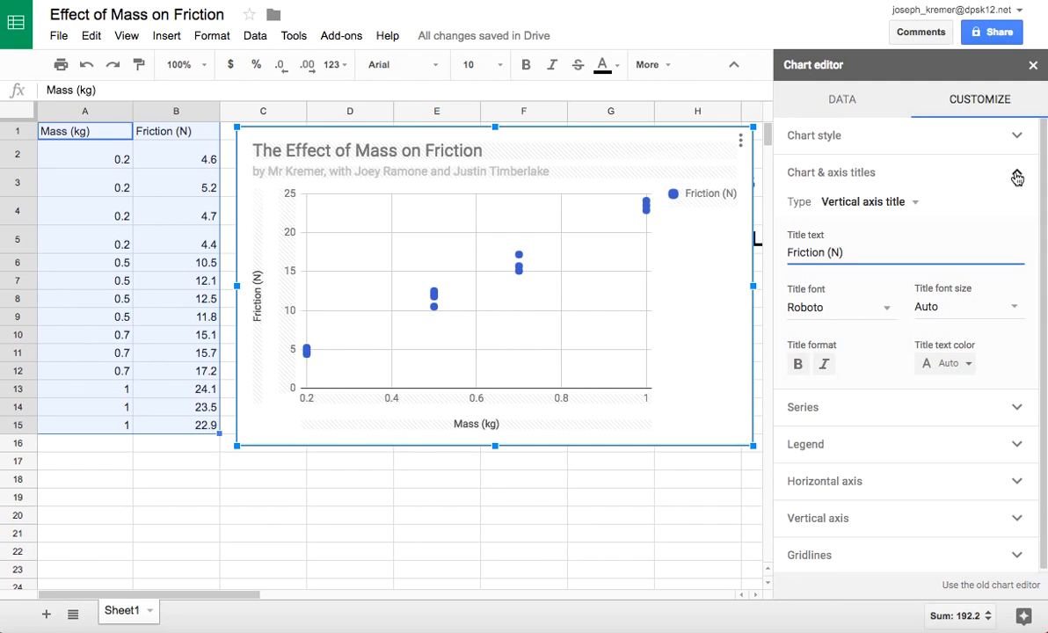
Try a trendline on the Friction (N) series and turn it off again
left_click(1017, 178)
left_click(1024, 213)
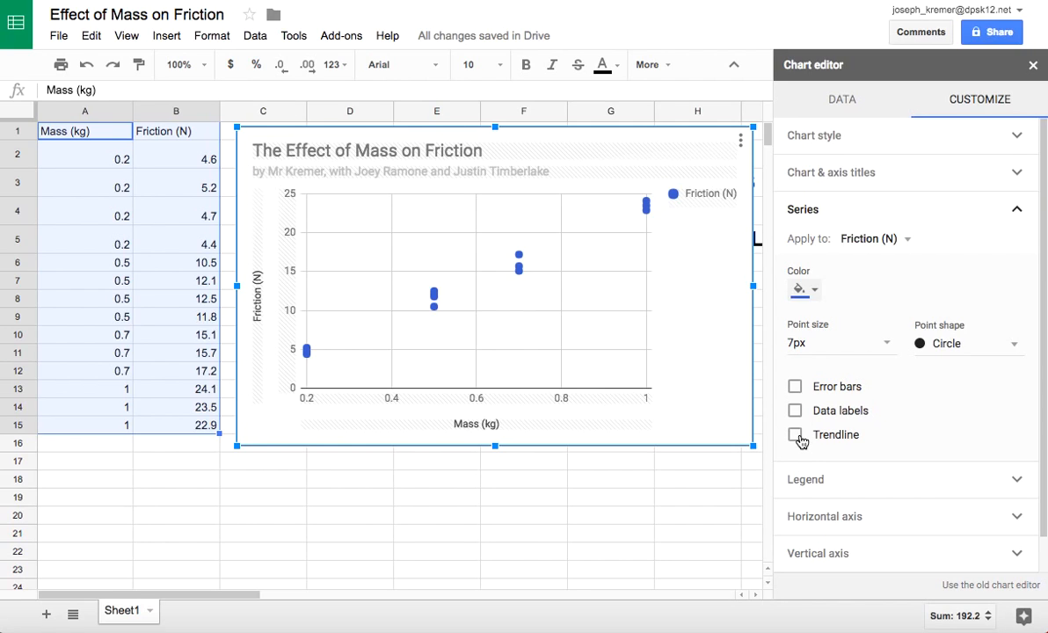
scroll(994, 497, "down", 1)
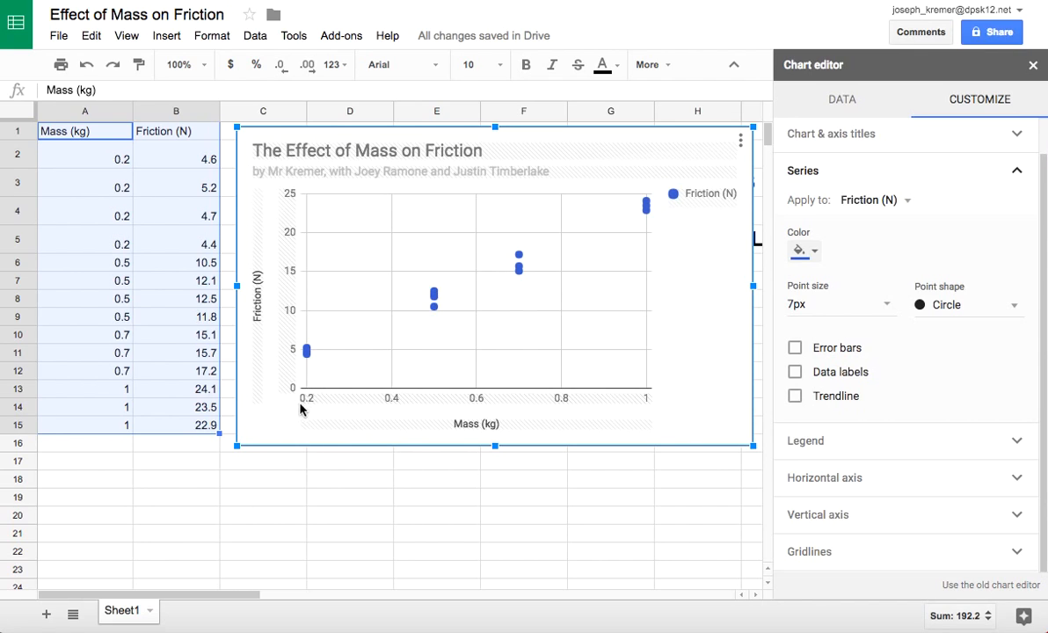
left_click(794, 396)
left_click(794, 397)
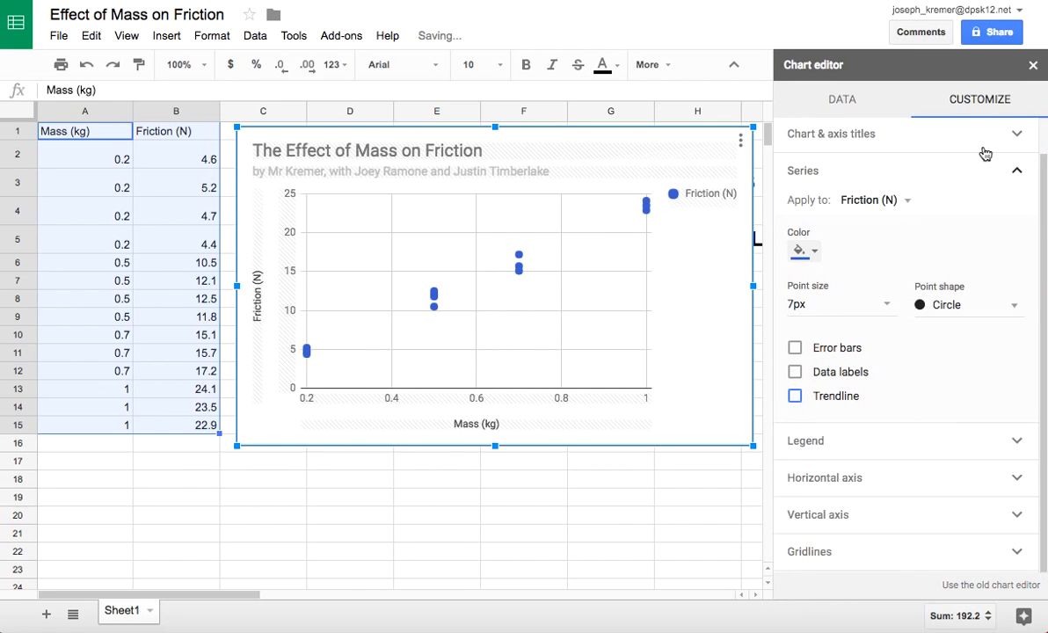
left_click(1014, 172)
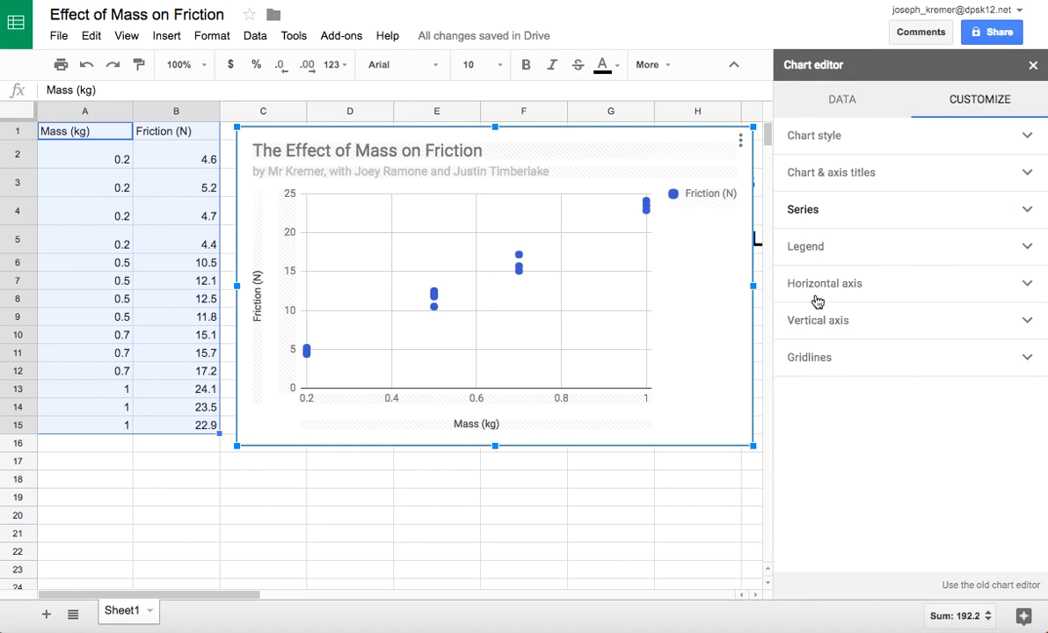
Set the minimum value of the chart's horizontal axis to 0
left_click(1028, 291)
scroll(827, 437, "down", 3)
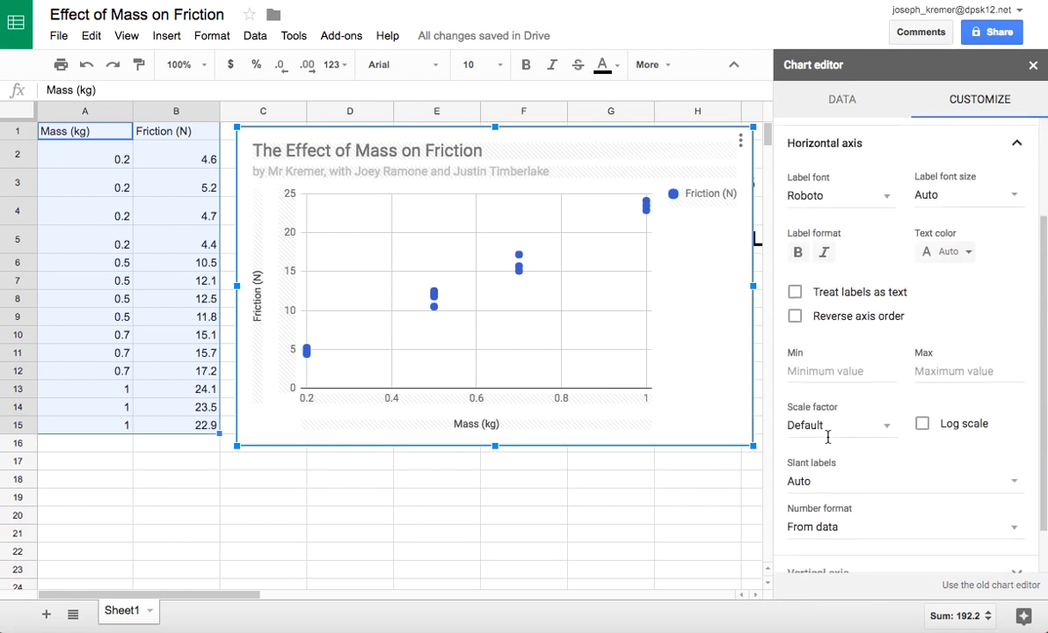
scroll(827, 437, "up", 3)
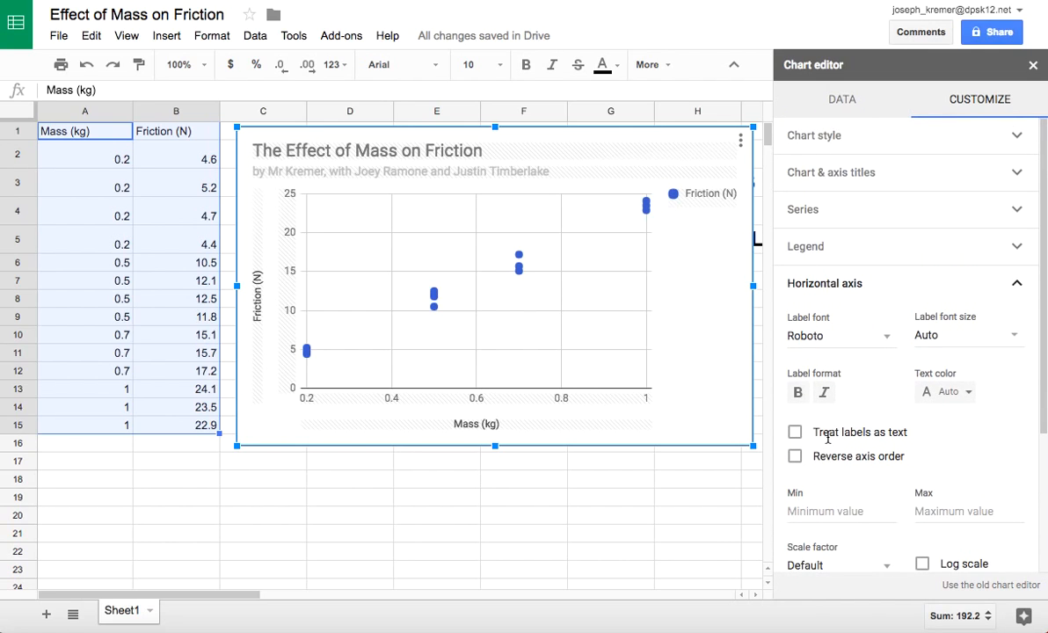
scroll(827, 437, "down", 1)
left_click(794, 469)
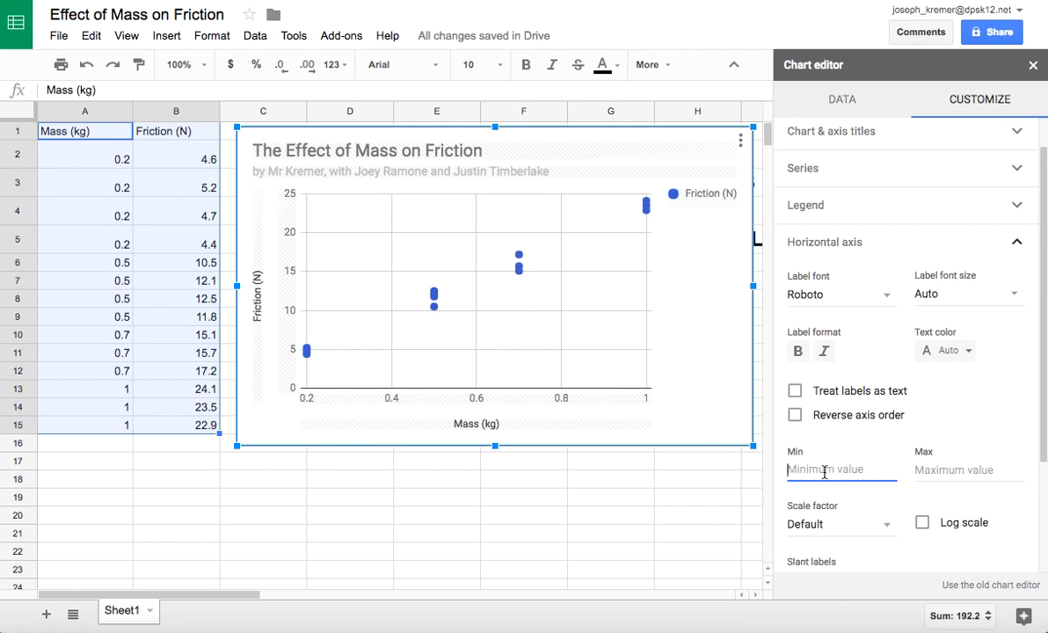
type("0")
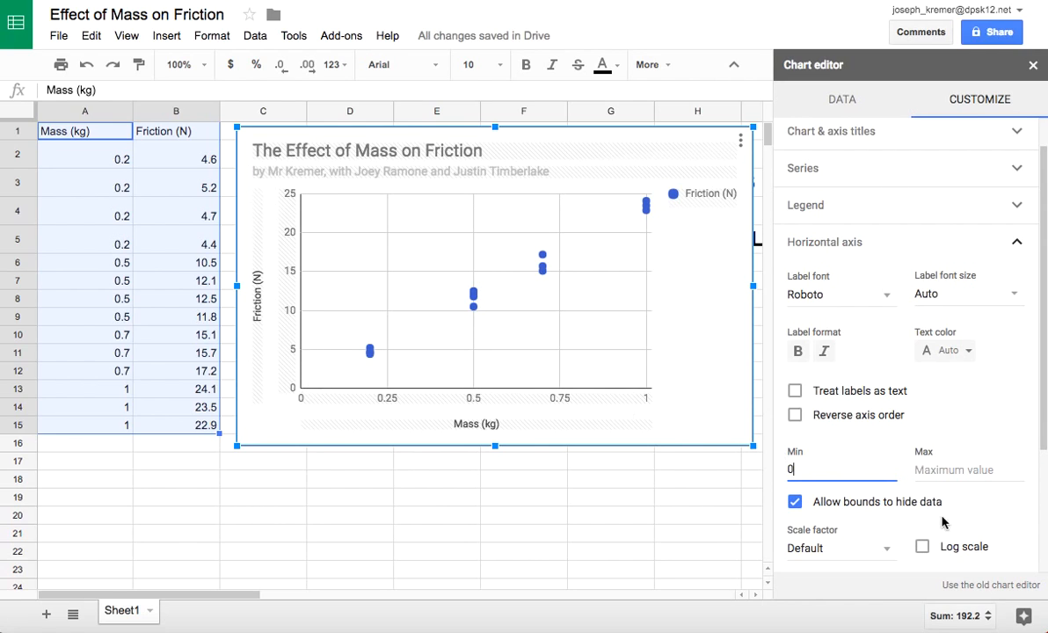
Try 2 as the horizontal axis maximum, and set it to 1 instead
left_click(950, 469)
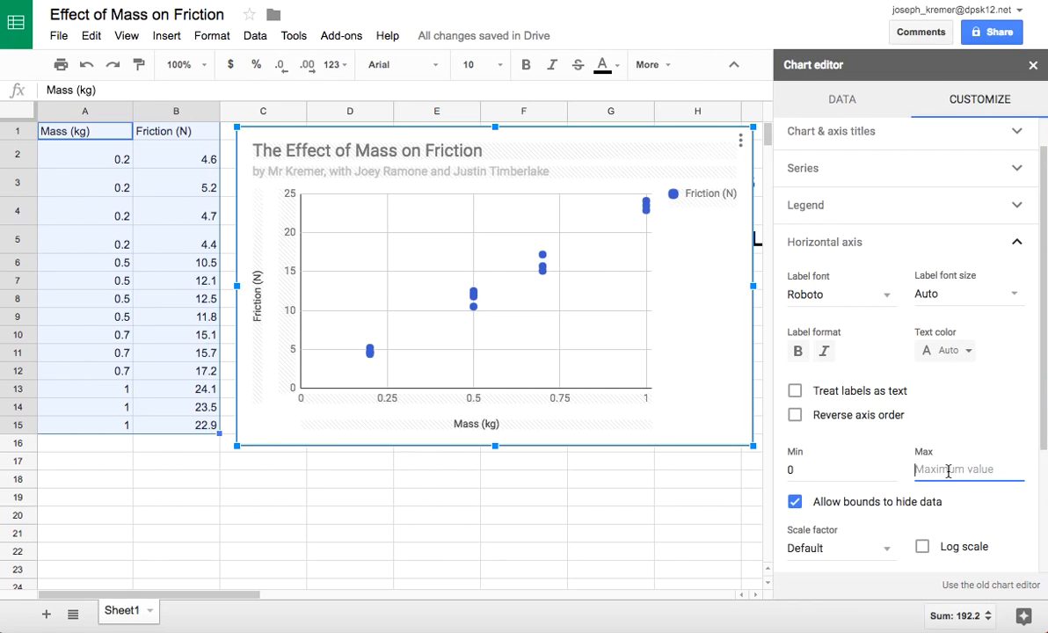
type("2")
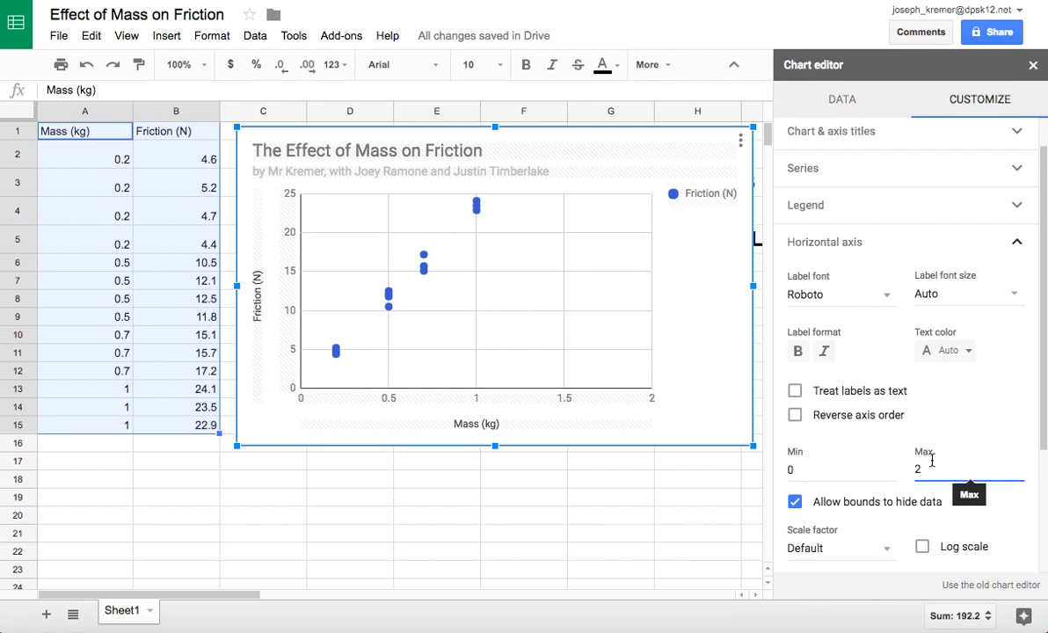
key("BackSpace")
type("1")
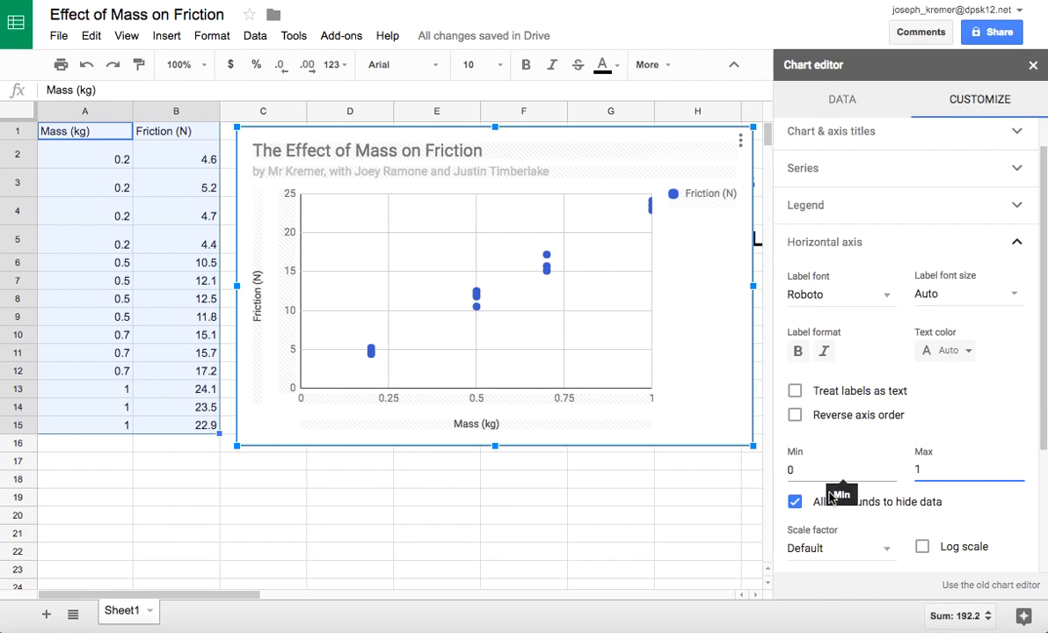
left_click(1016, 241)
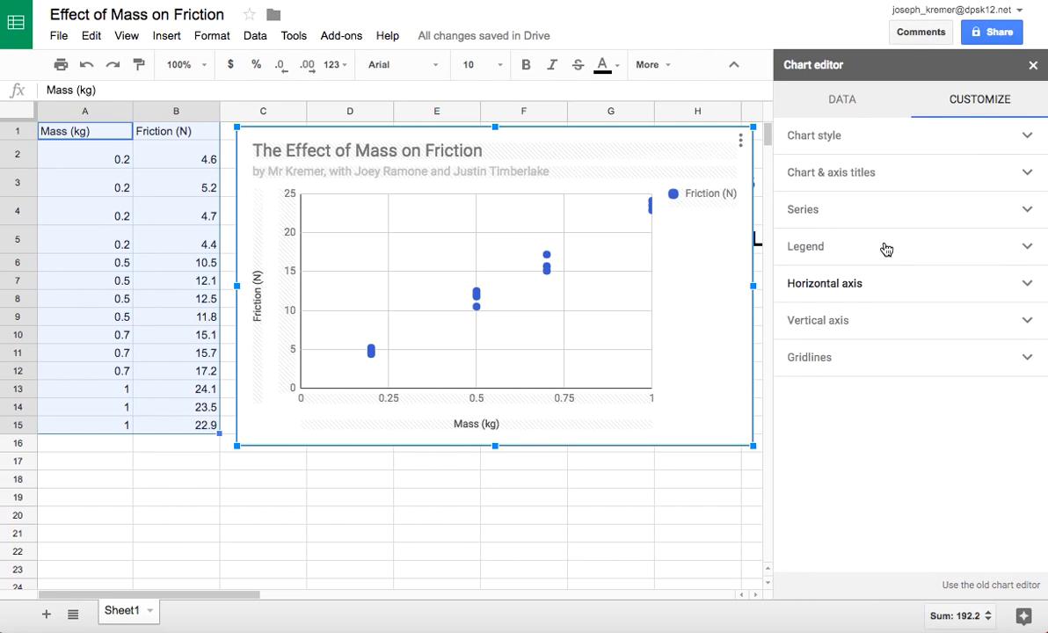
Add a trendline to the Friction (N) series and set its label to Use Equation
left_click(1025, 209)
scroll(817, 431, "down", 1)
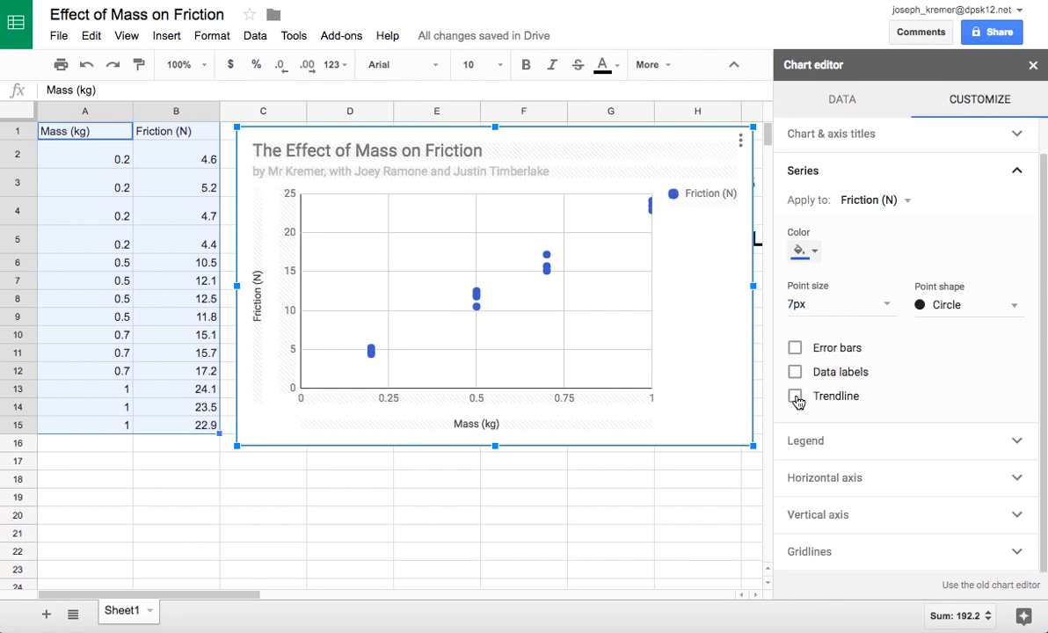
left_click(795, 397)
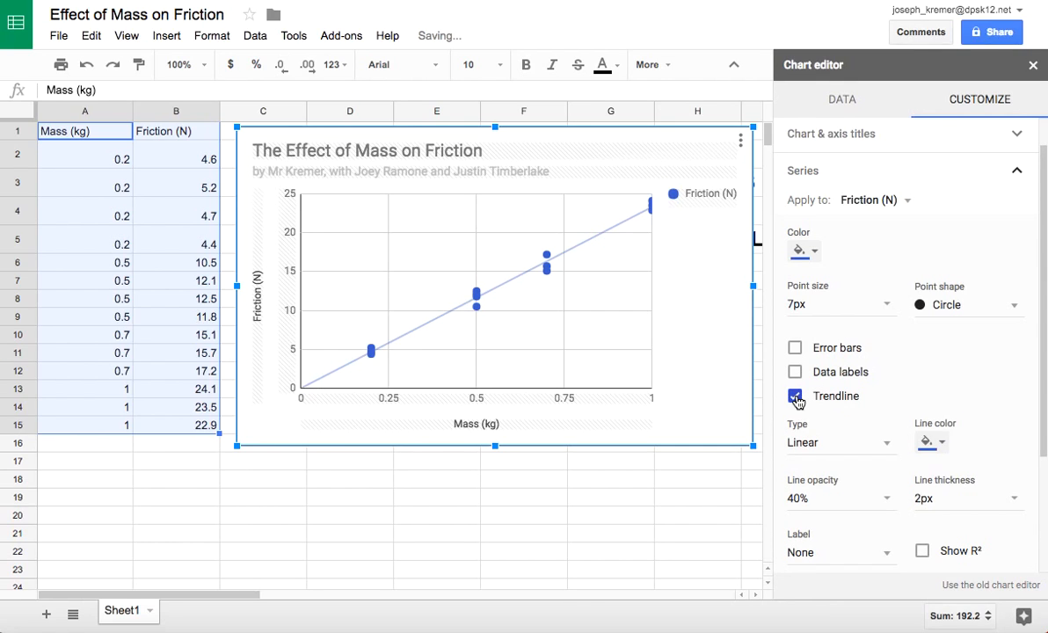
scroll(870, 479, "down", 3)
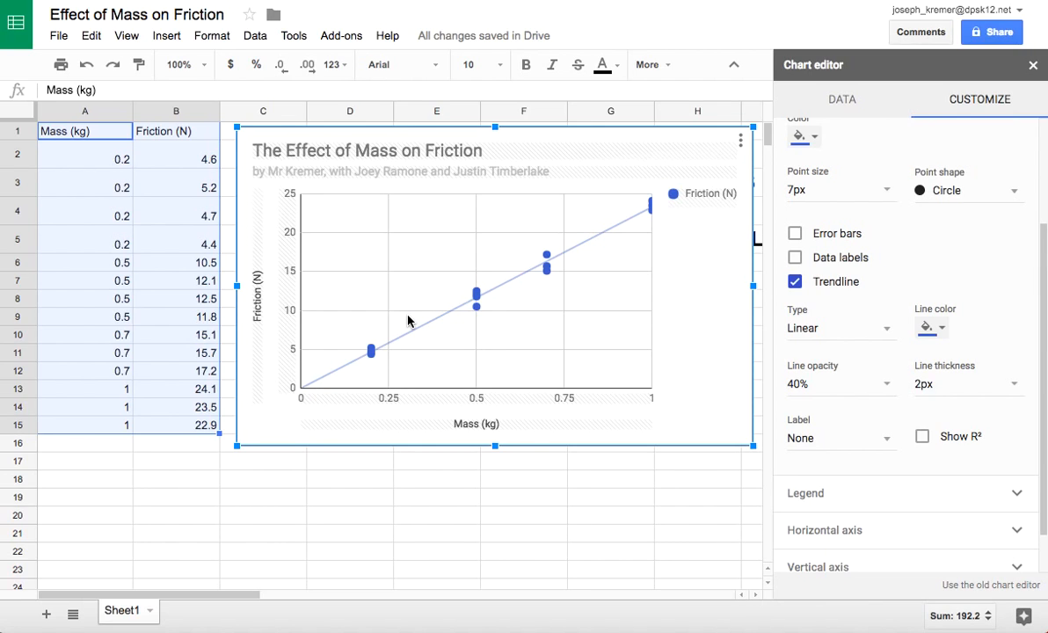
left_click(883, 443)
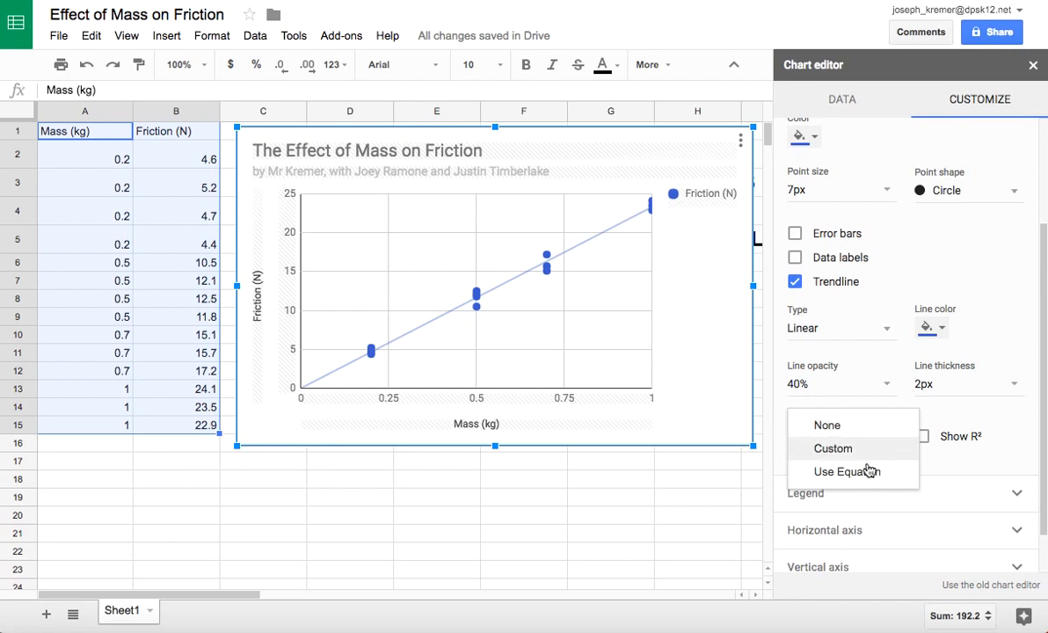
left_click(888, 475)
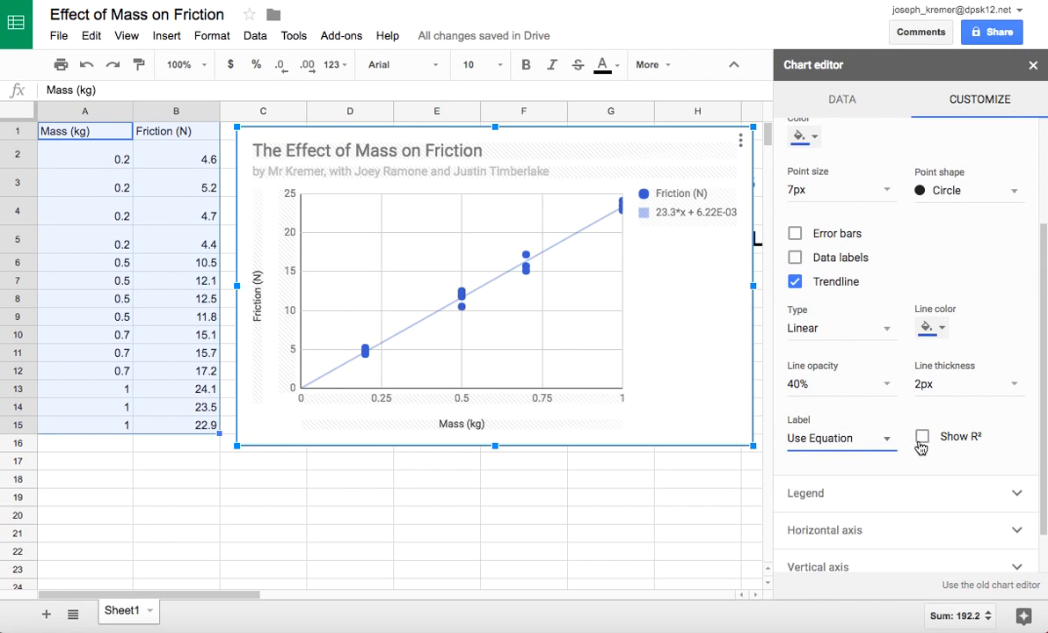
Set the label of the Friction (N) trendline to Custom
left_click(886, 443)
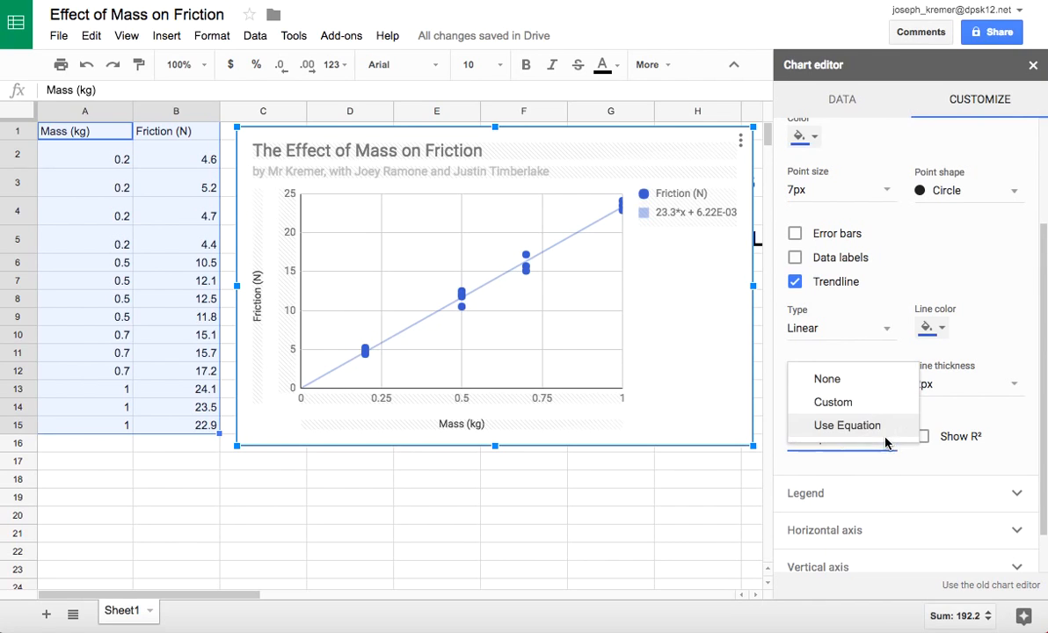
left_click(837, 429)
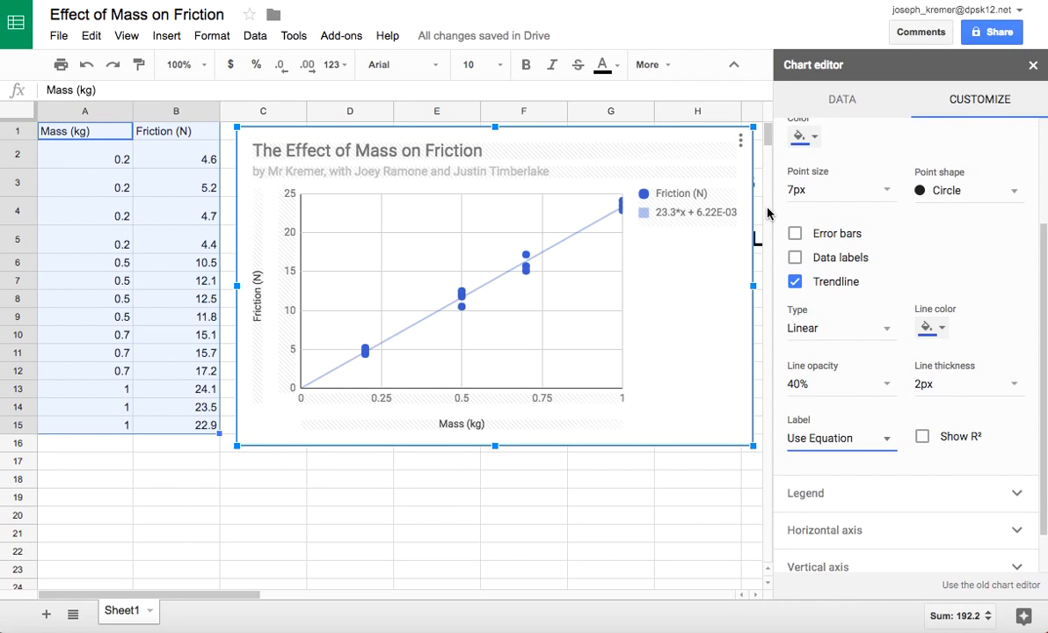
left_click(811, 437)
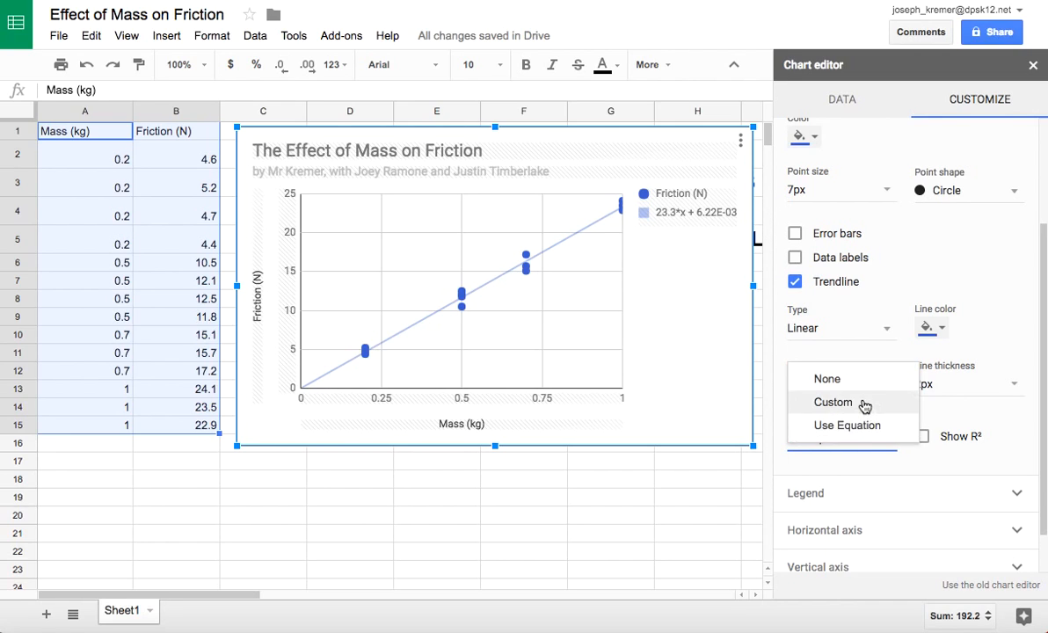
left_click(861, 403)
Try the Exponential type for the Friction (N) trendline and set it back to Linear
left_click(625, 219)
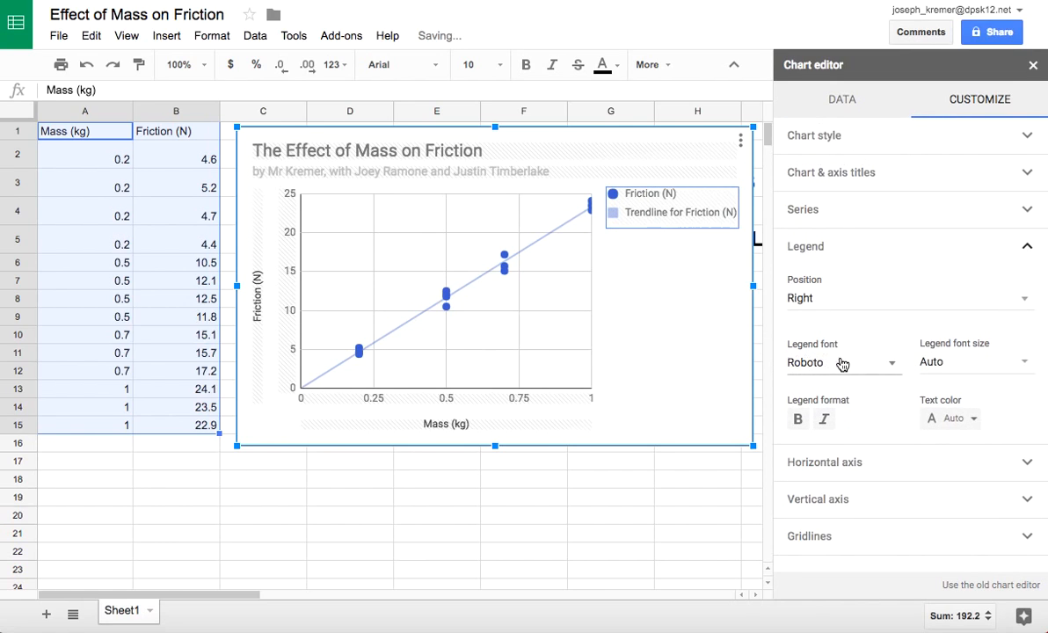
left_click(1024, 214)
left_click(857, 481)
left_click(867, 489)
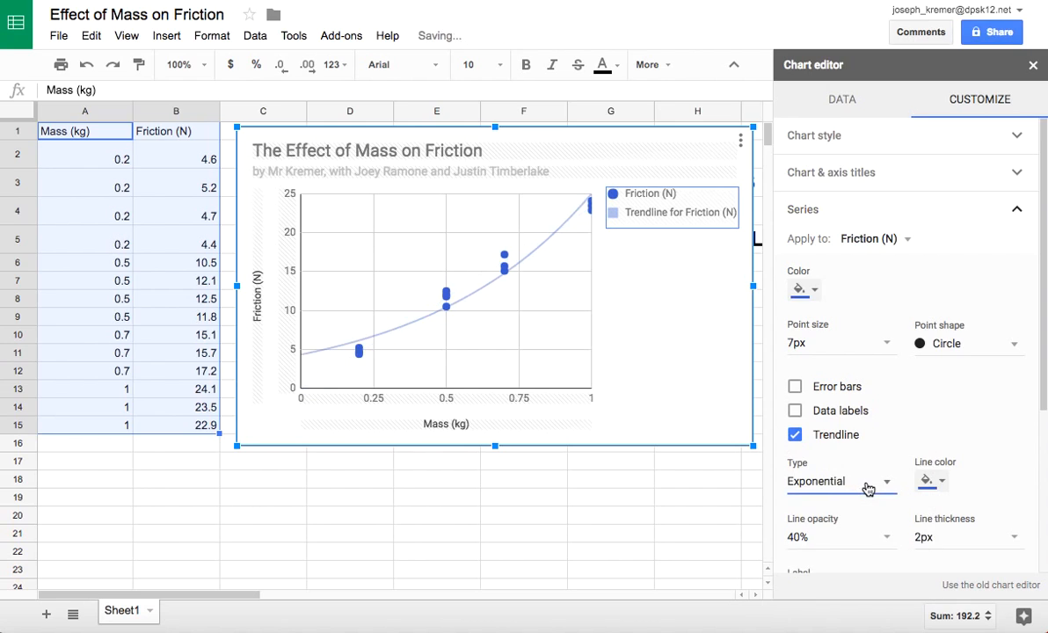
left_click(850, 489)
left_click(840, 444)
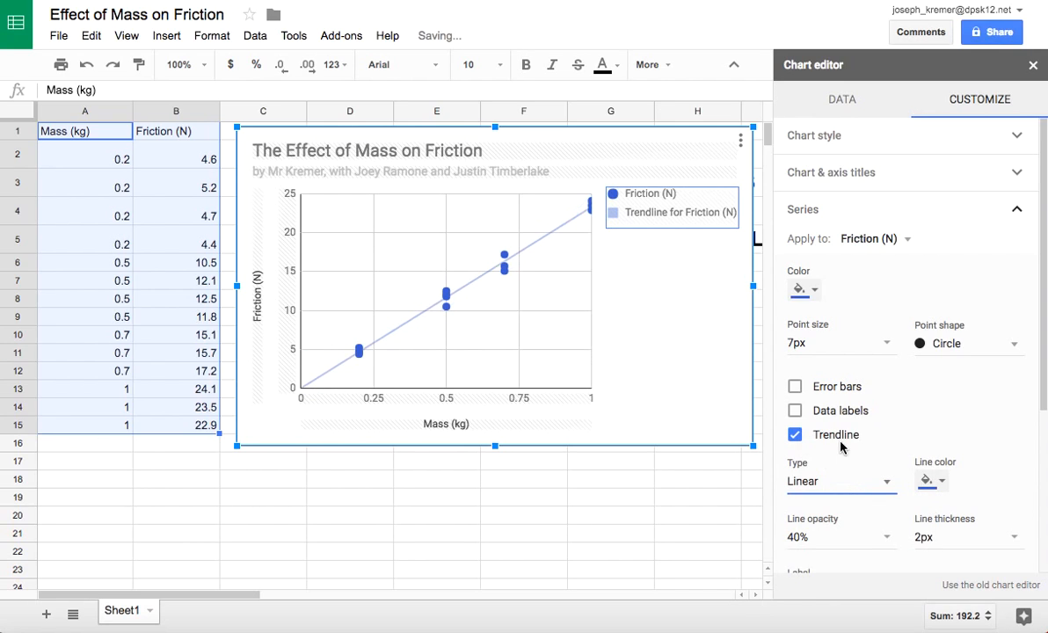
Replace the trendline's custom label with the equation "y = 23.3 • x"
scroll(874, 459, "down", 2)
scroll(903, 507, "down", 1)
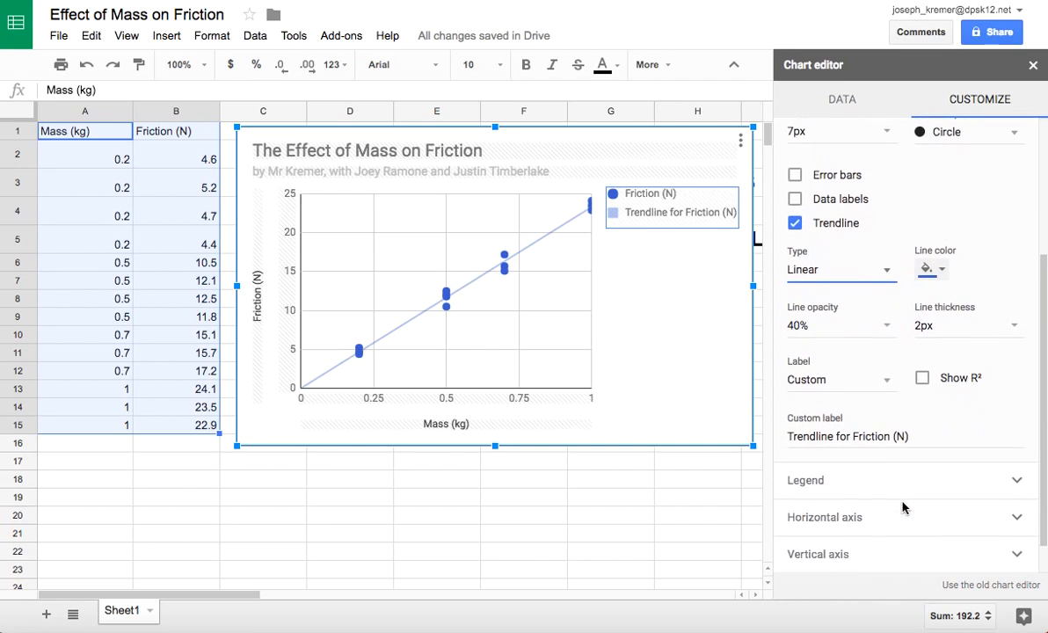
left_click(887, 434)
left_click_drag(913, 433, 721, 420)
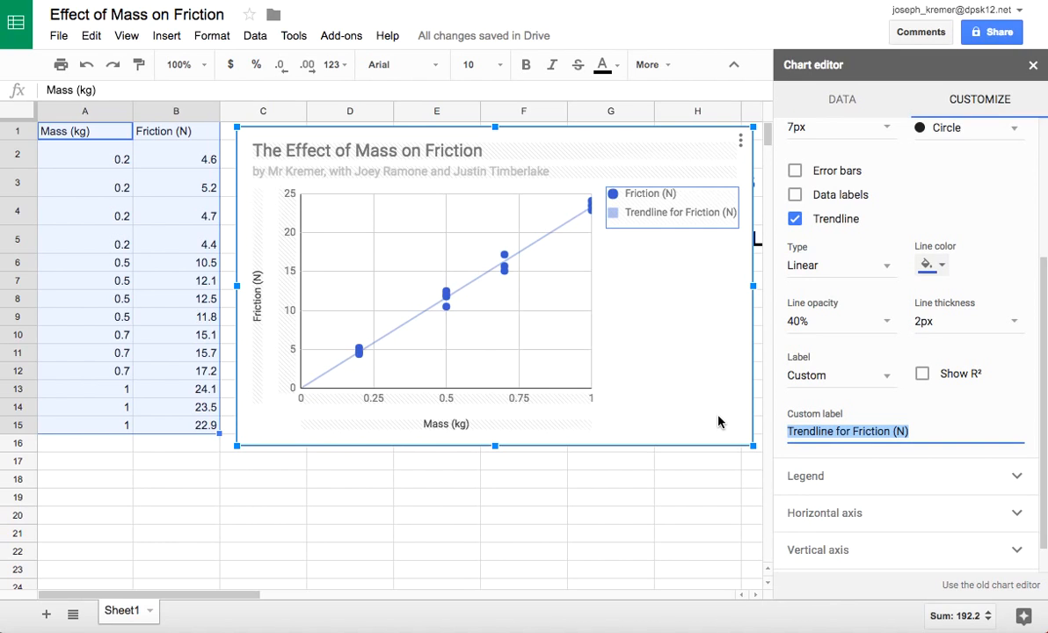
type("y = ")
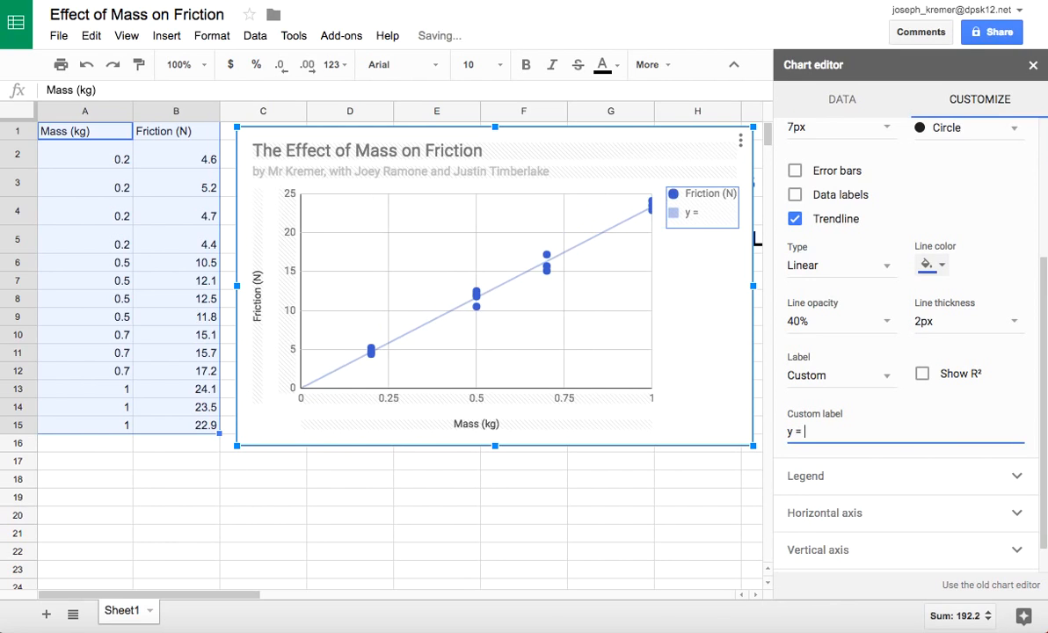
type("23.3 •")
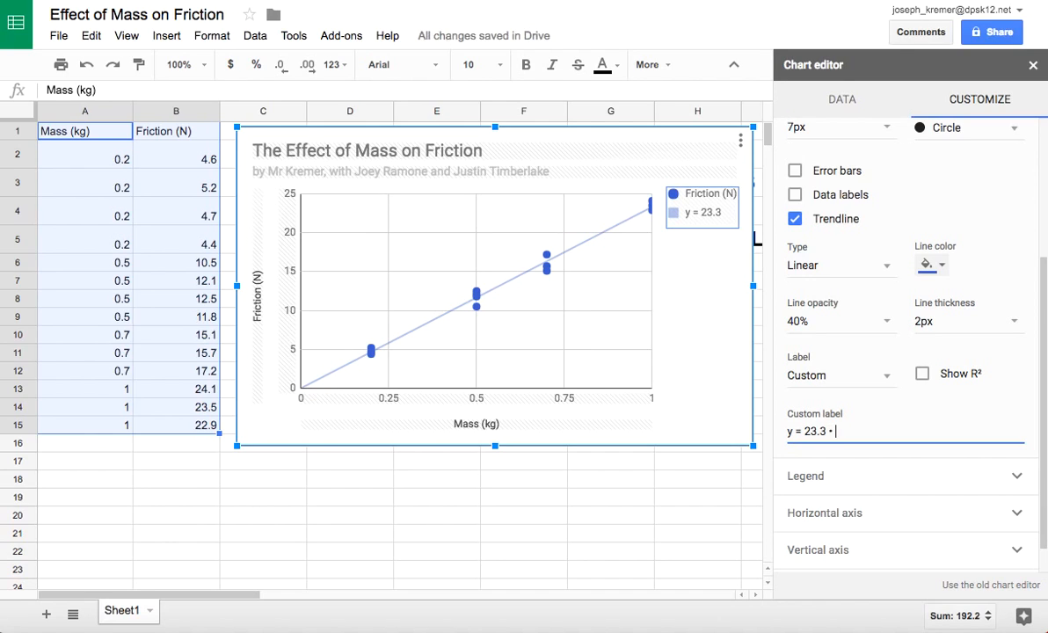
key("Left")
key("Left")
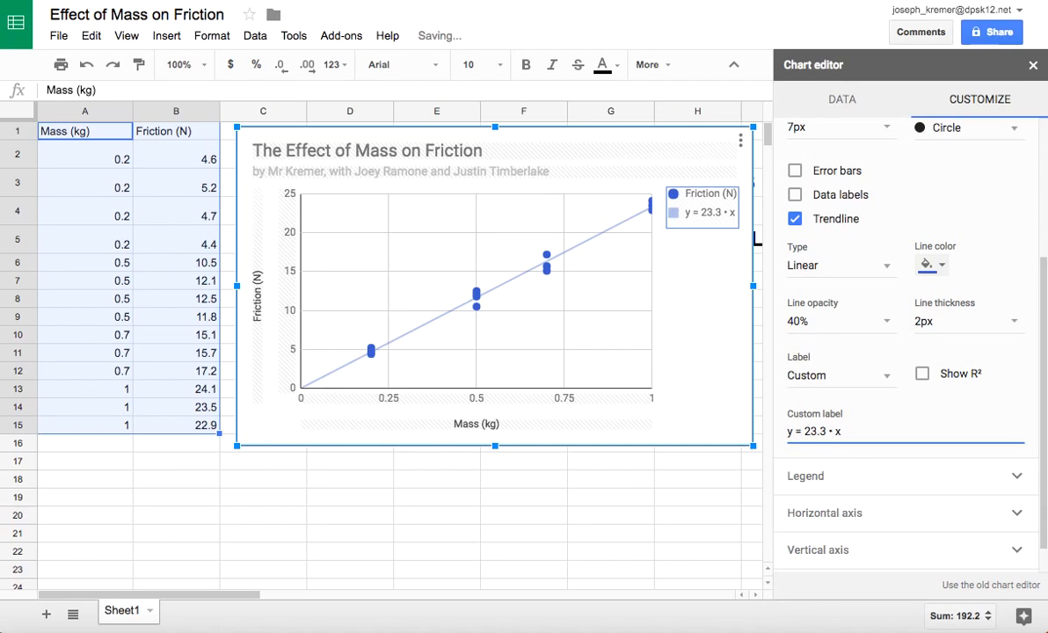
type("*")
left_click(850, 431)
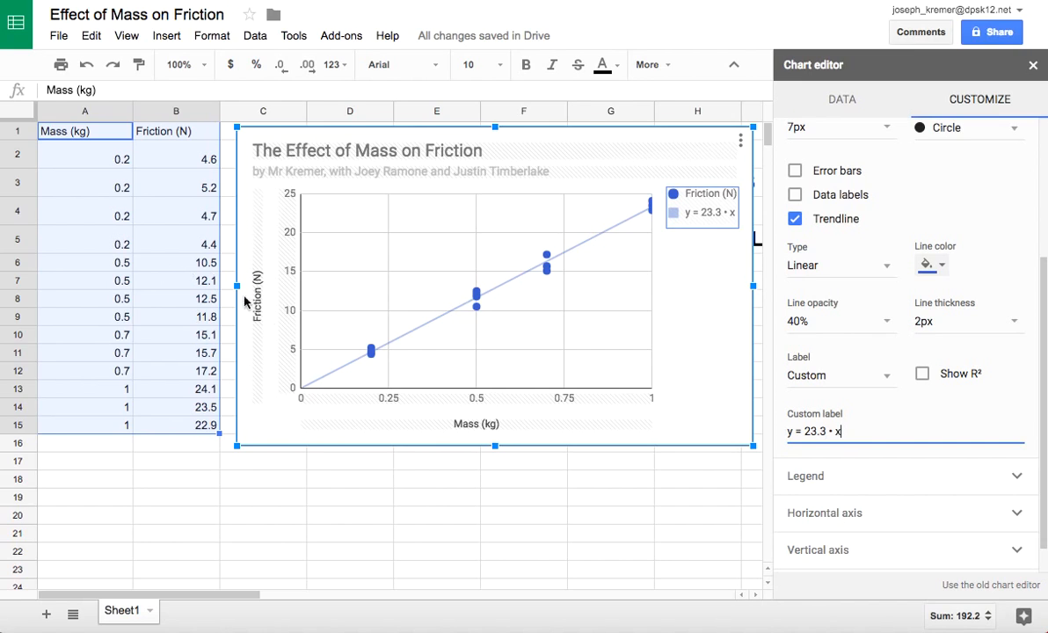
Replace y with "Friction" and x with "Mass" in the trendline's custom label
left_click_drag(789, 431, 770, 442)
key("Left")
key("BackSpace")
type("Friction")
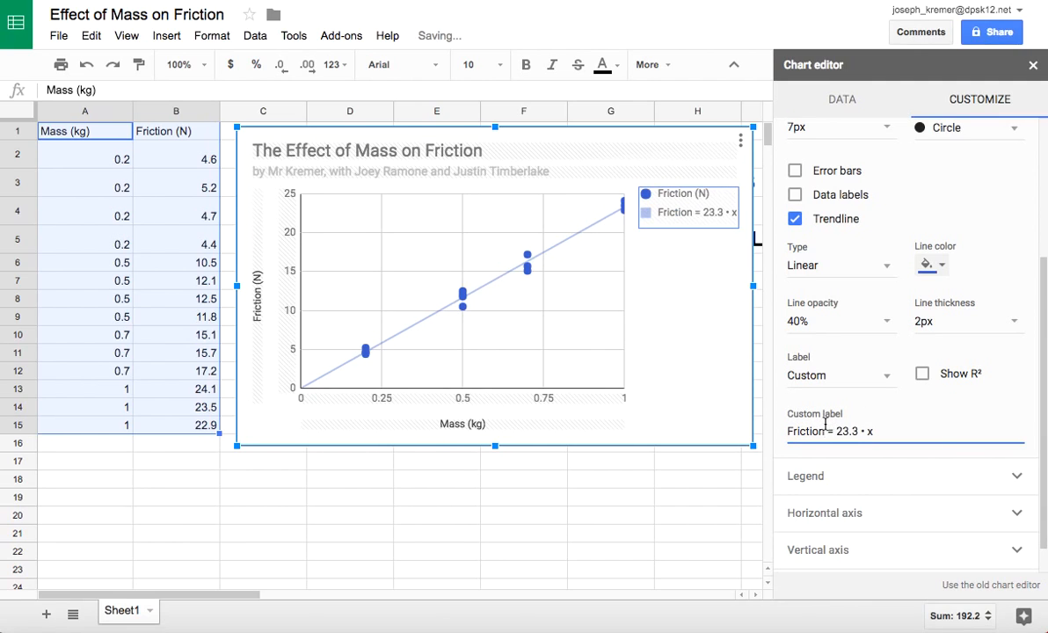
left_click(871, 432)
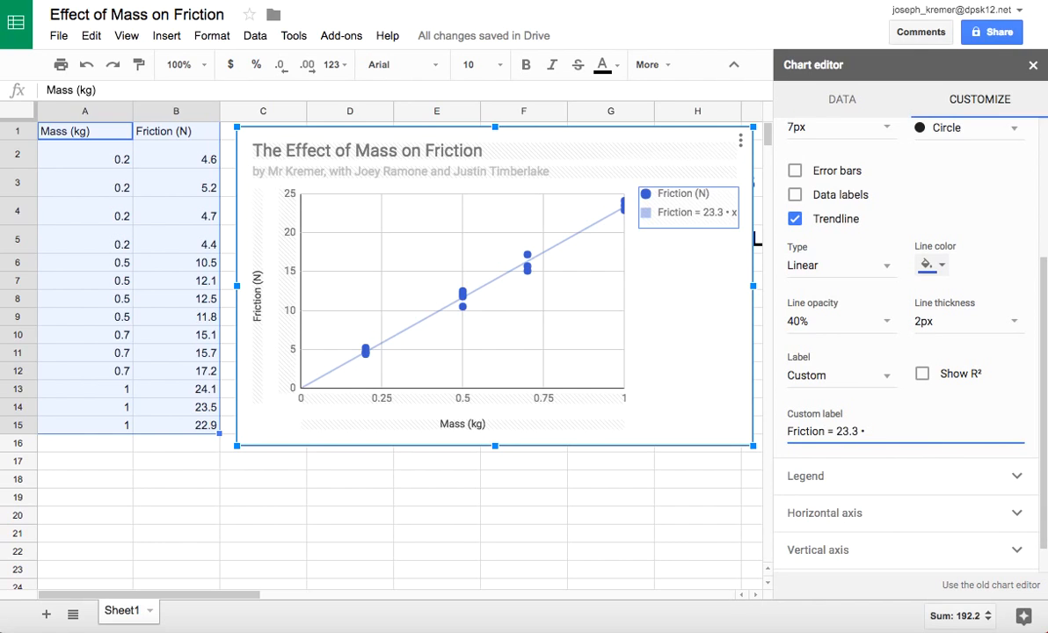
type("Mass")
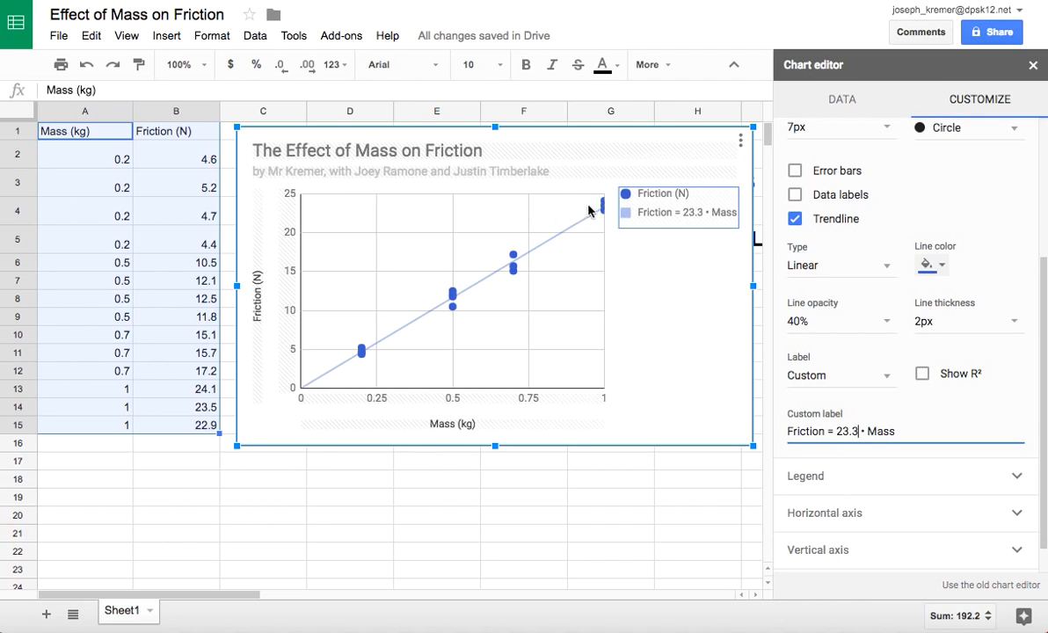
Add the unit N/kg after 23.3 in the trendline's custom label
mouse_move(602, 209)
left_click(862, 432)
type("N")
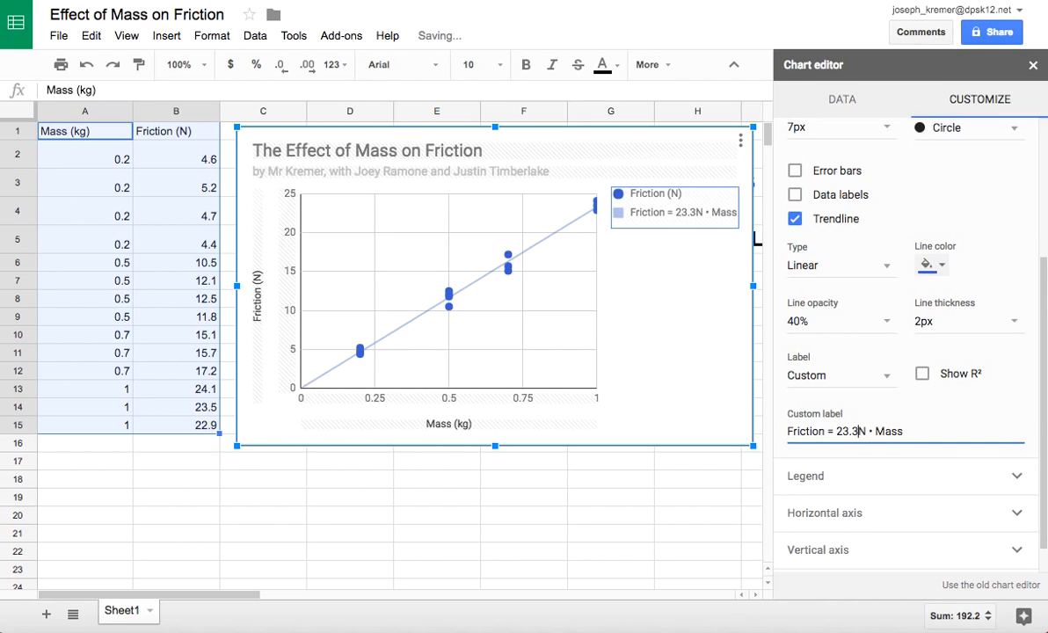
type("/")
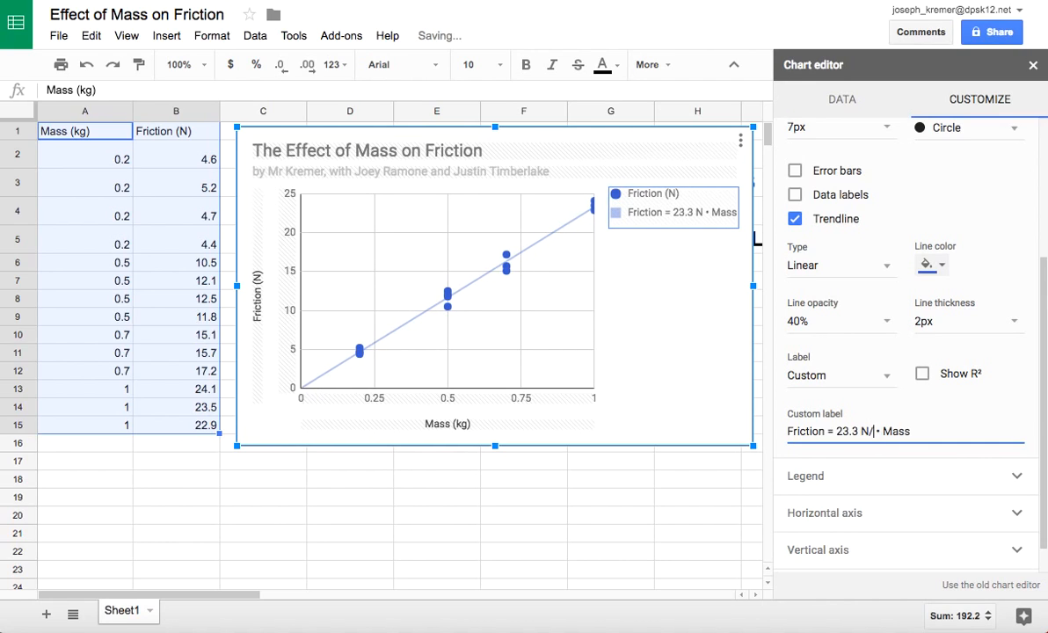
type("kg")
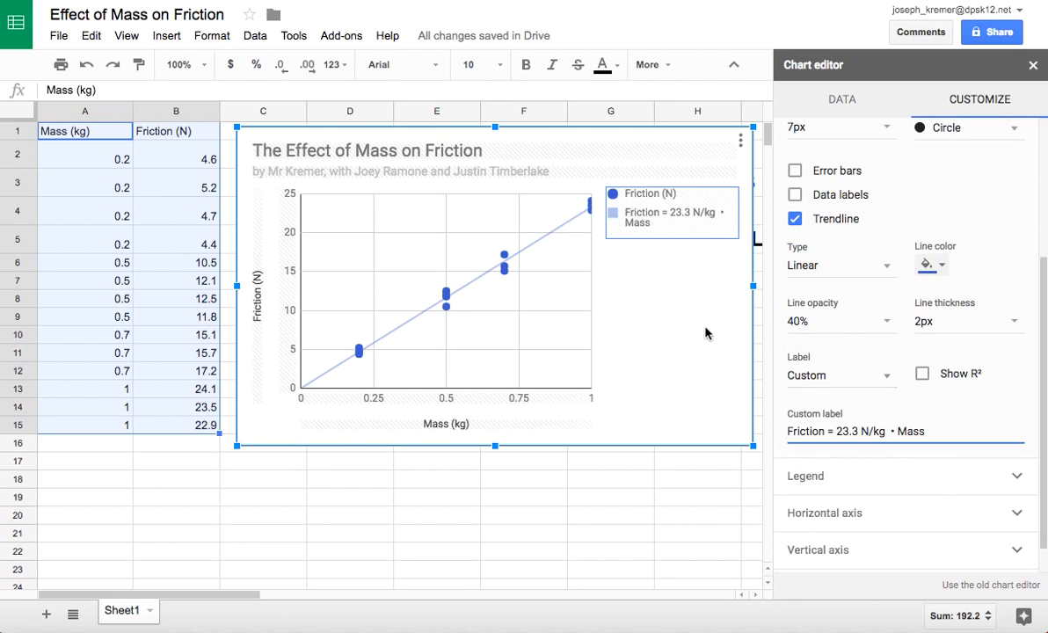
Try Inside and Bottom as the chart legend's position, and set it to Top instead
scroll(968, 181, "up", 3)
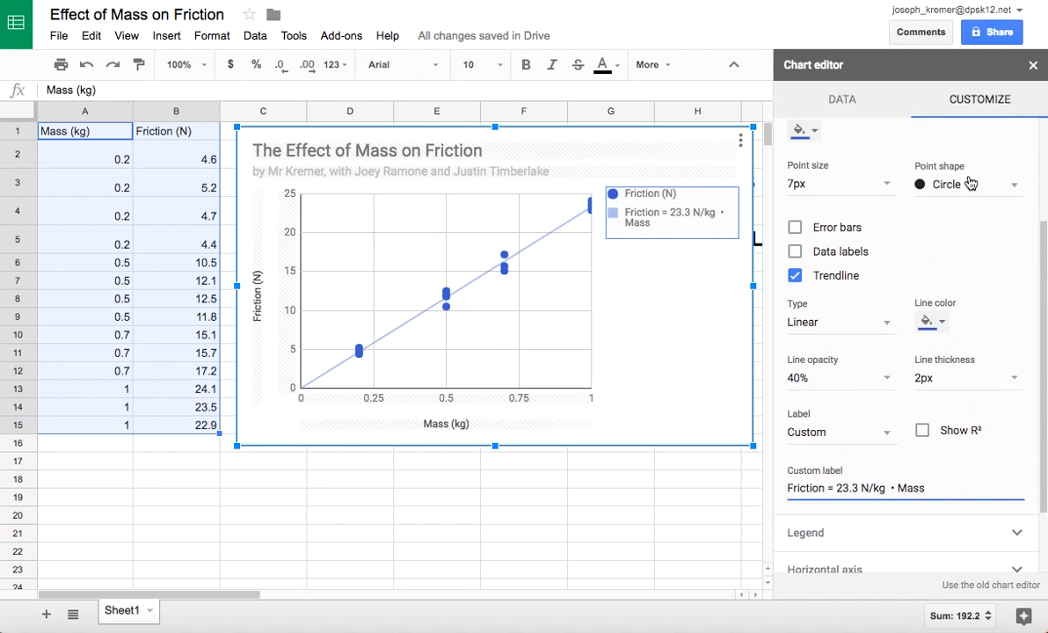
left_click(1017, 191)
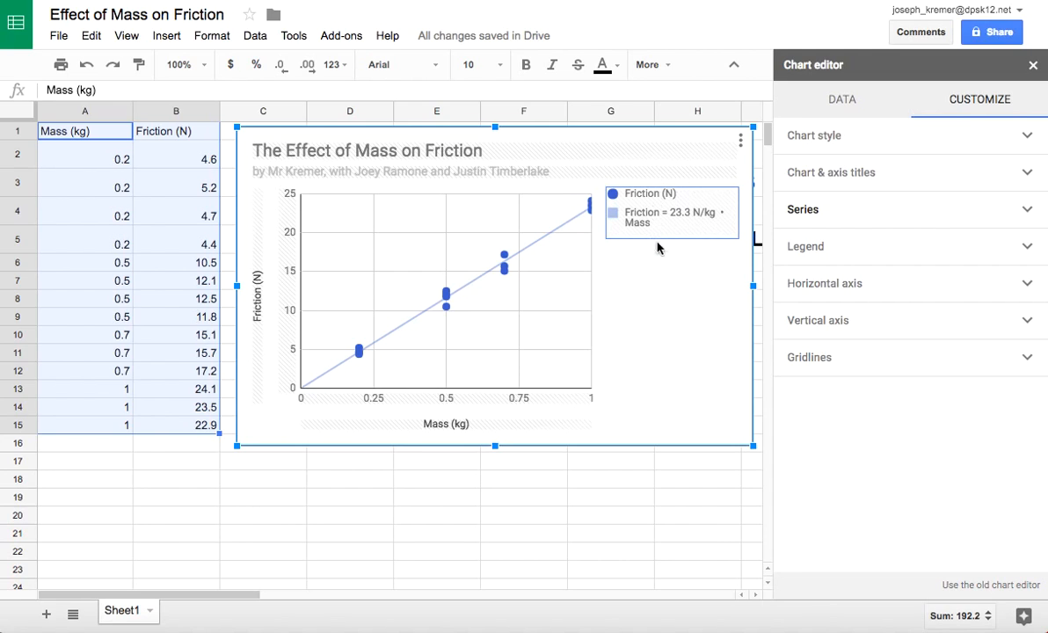
left_click(1025, 248)
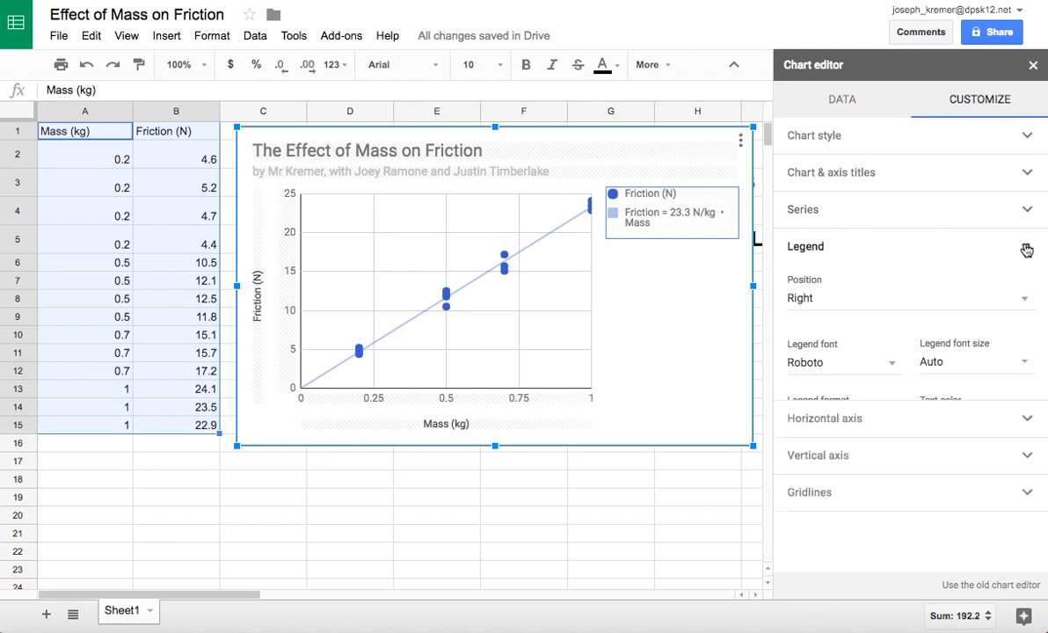
left_click(862, 297)
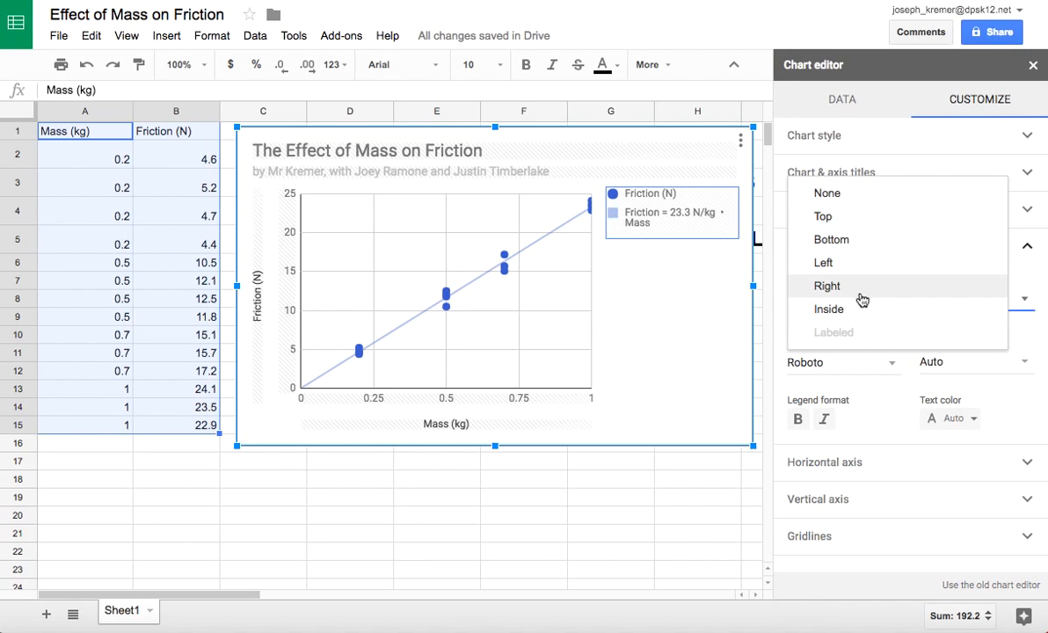
left_click(842, 309)
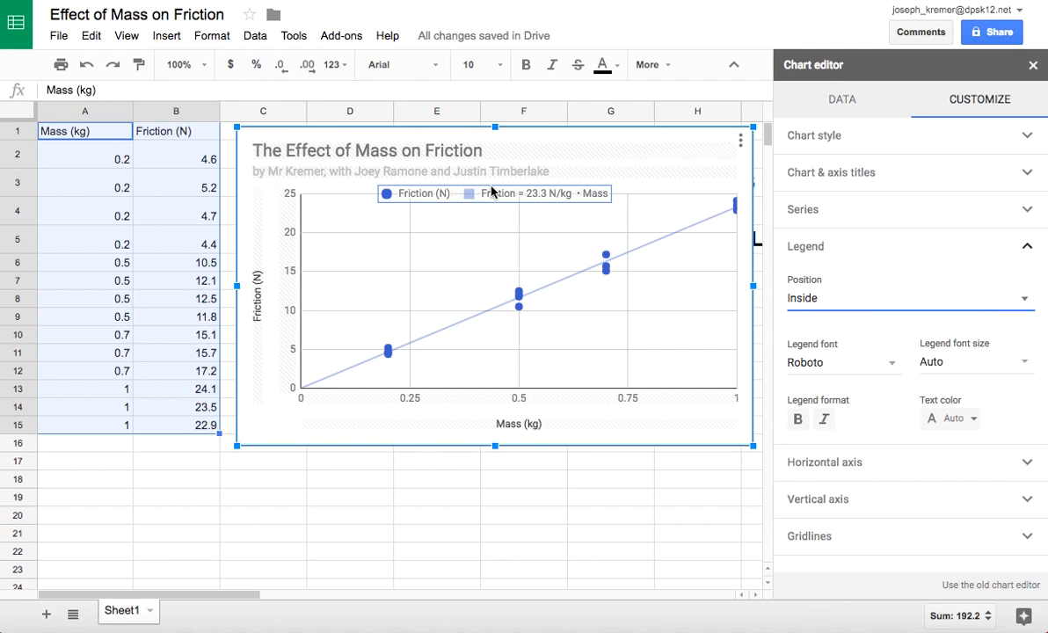
left_click(1019, 300)
left_click(878, 225)
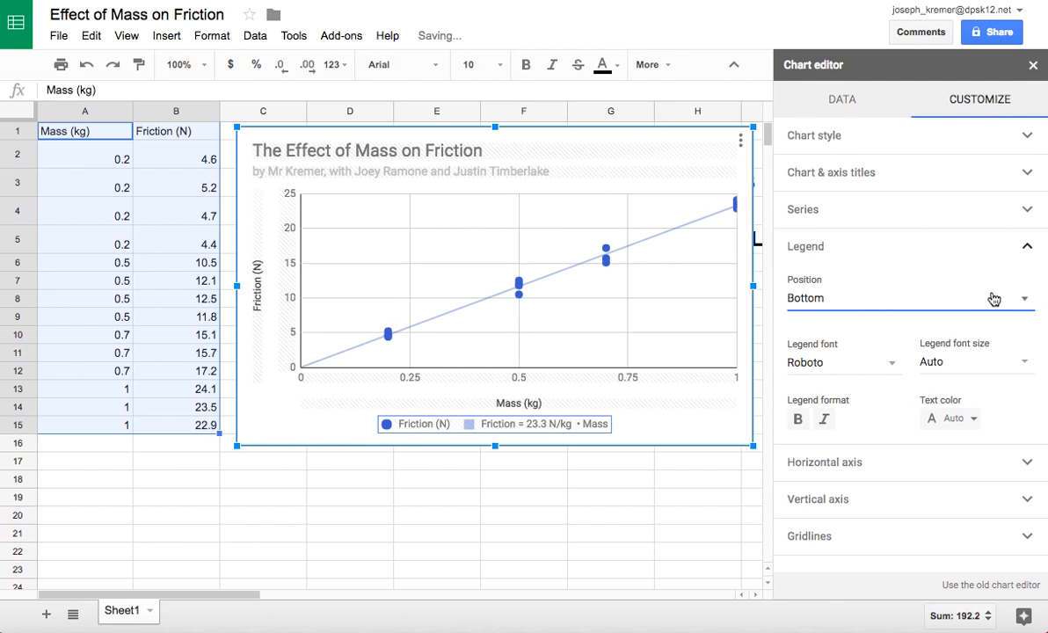
left_click(932, 297)
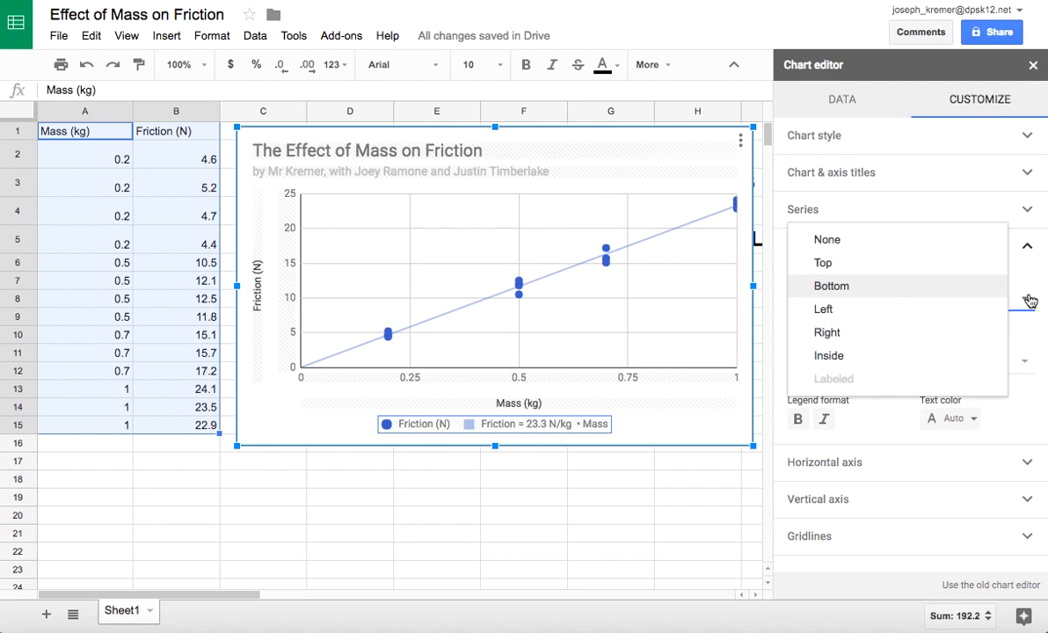
left_click(823, 263)
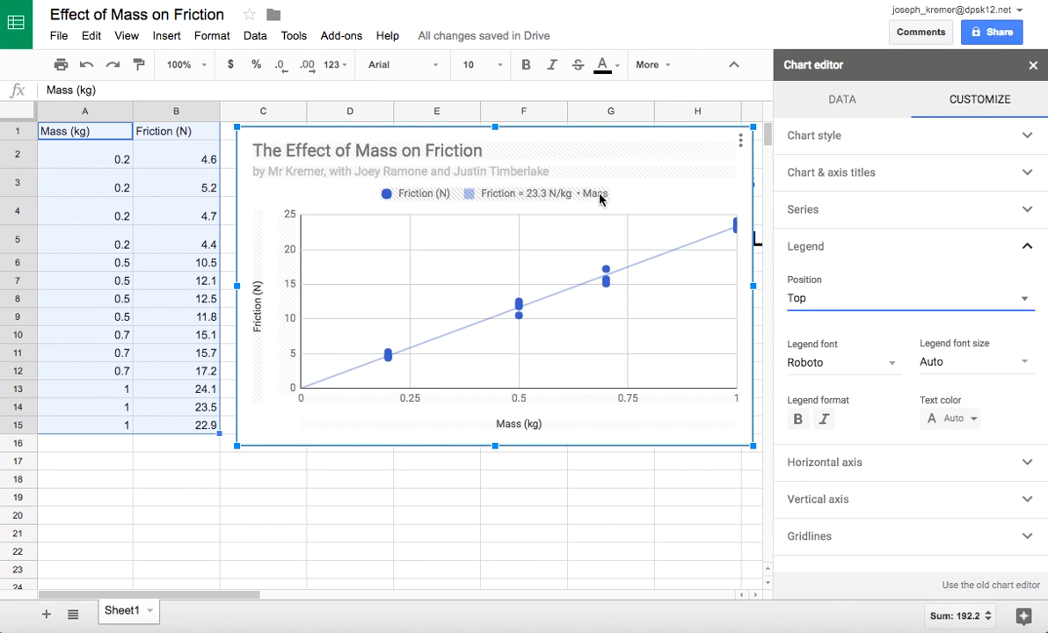
left_click(464, 376)
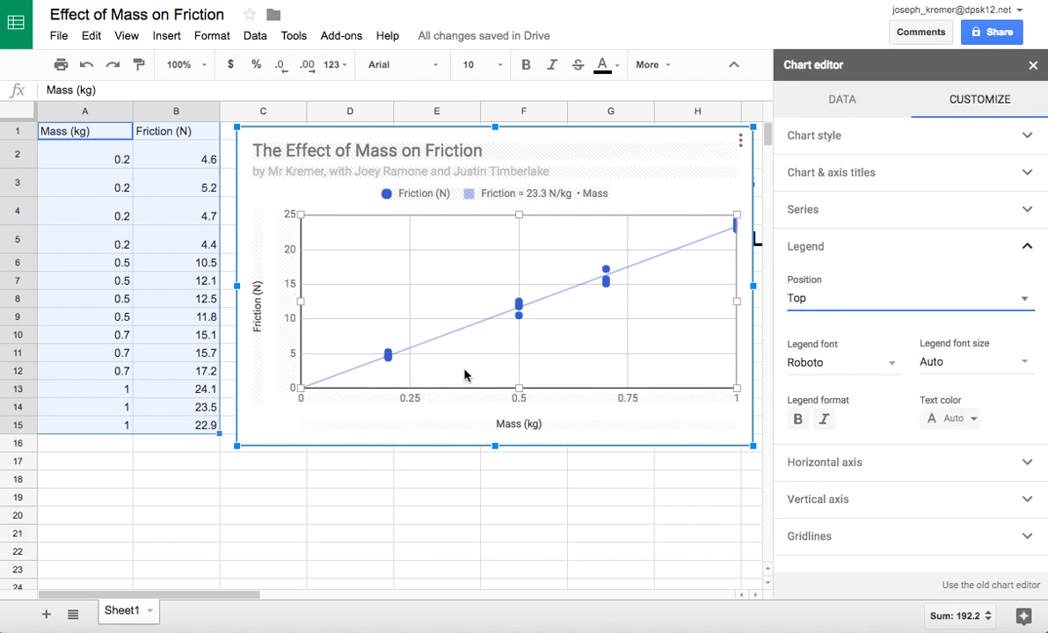